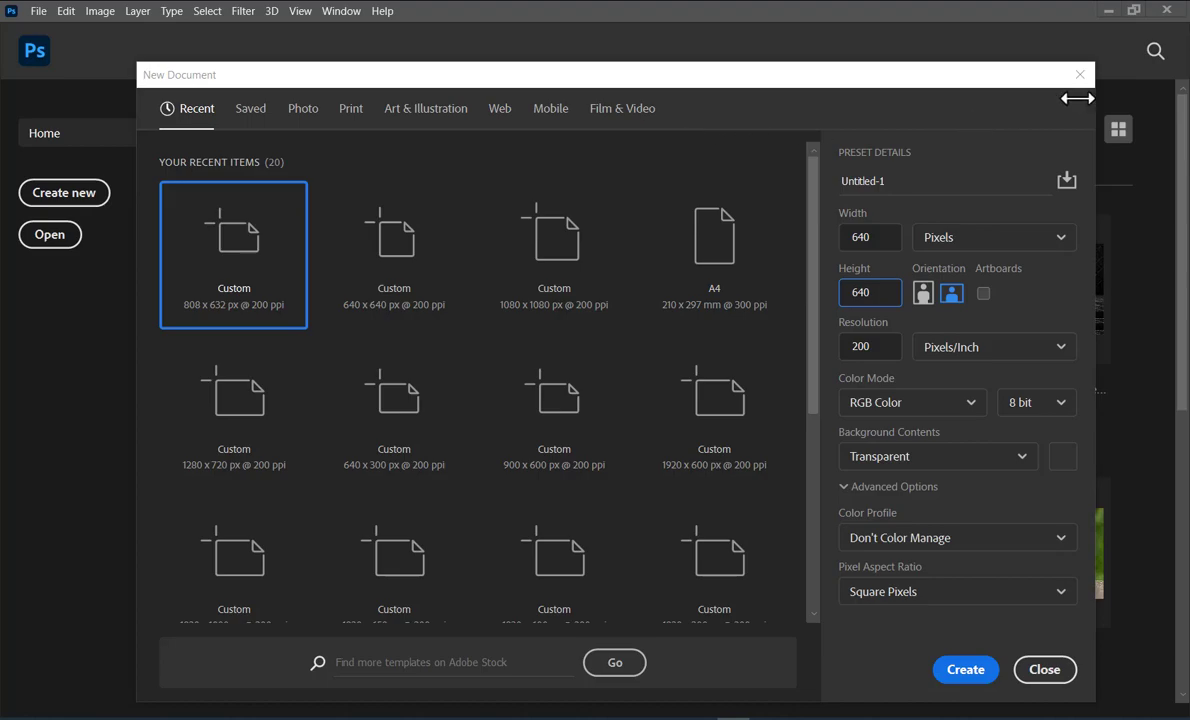
Start a new document and set both its width and height to 640 pixels
left_click(1079, 77)
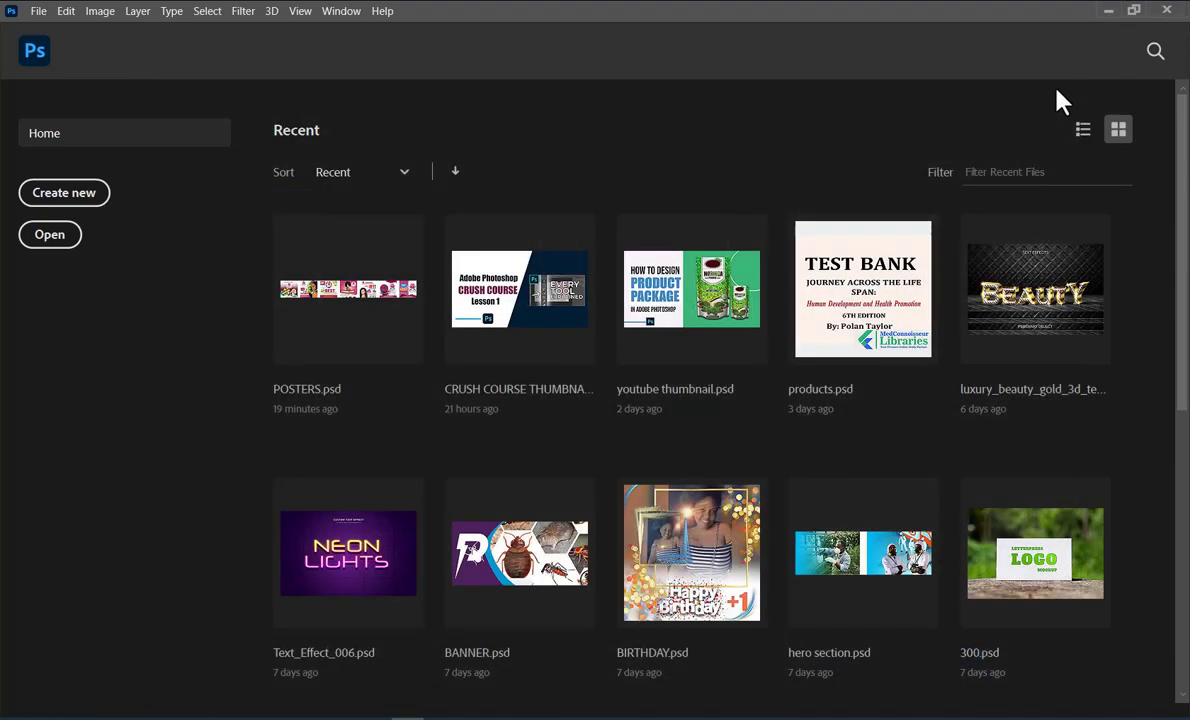
left_click(79, 205)
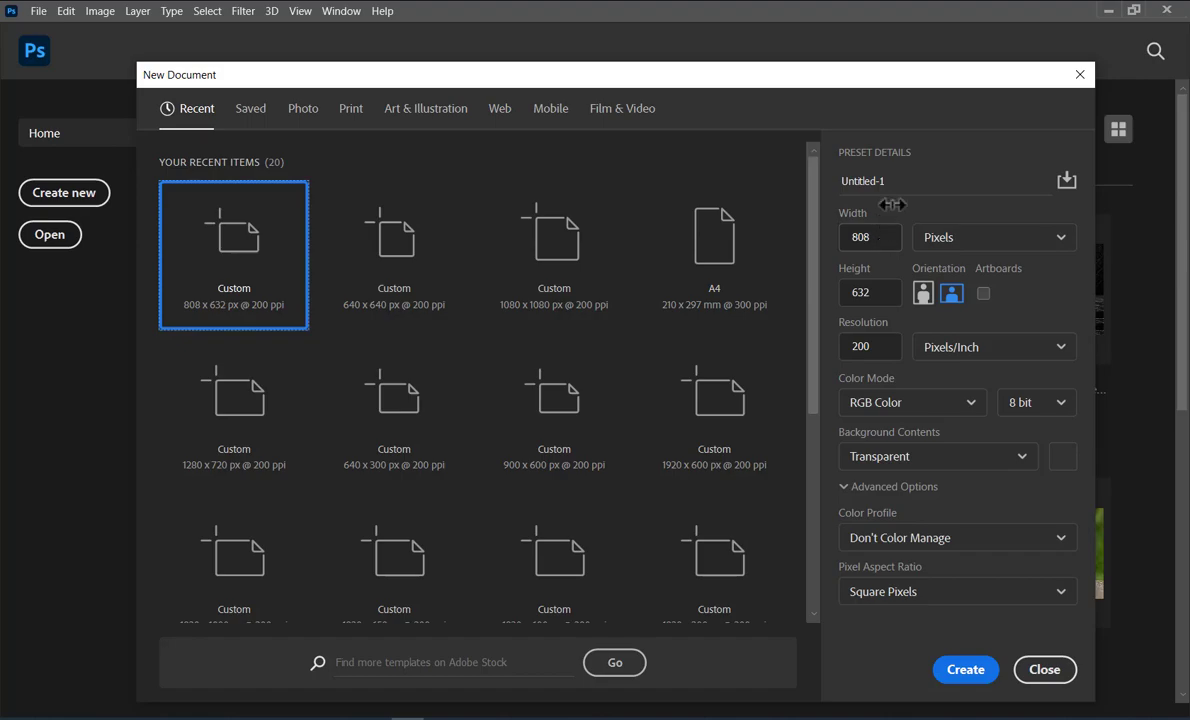
left_click(955, 240)
left_click(963, 268)
double_click(874, 239)
type("640")
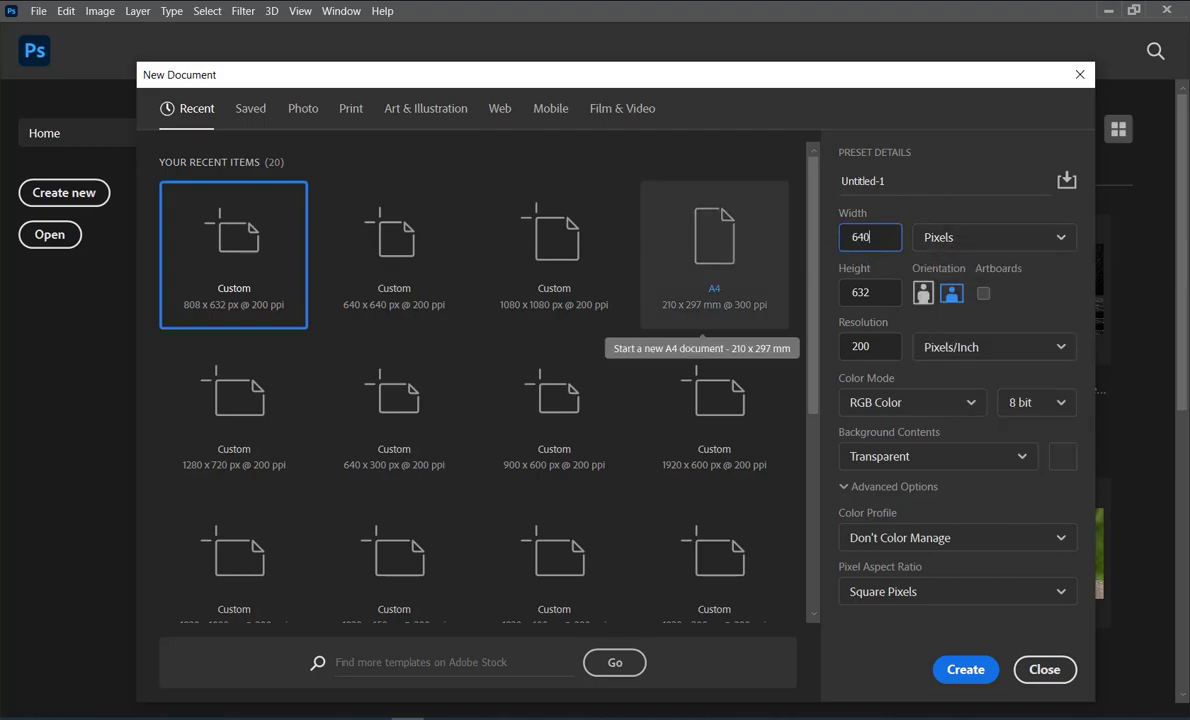
key("Tab")
type("640")
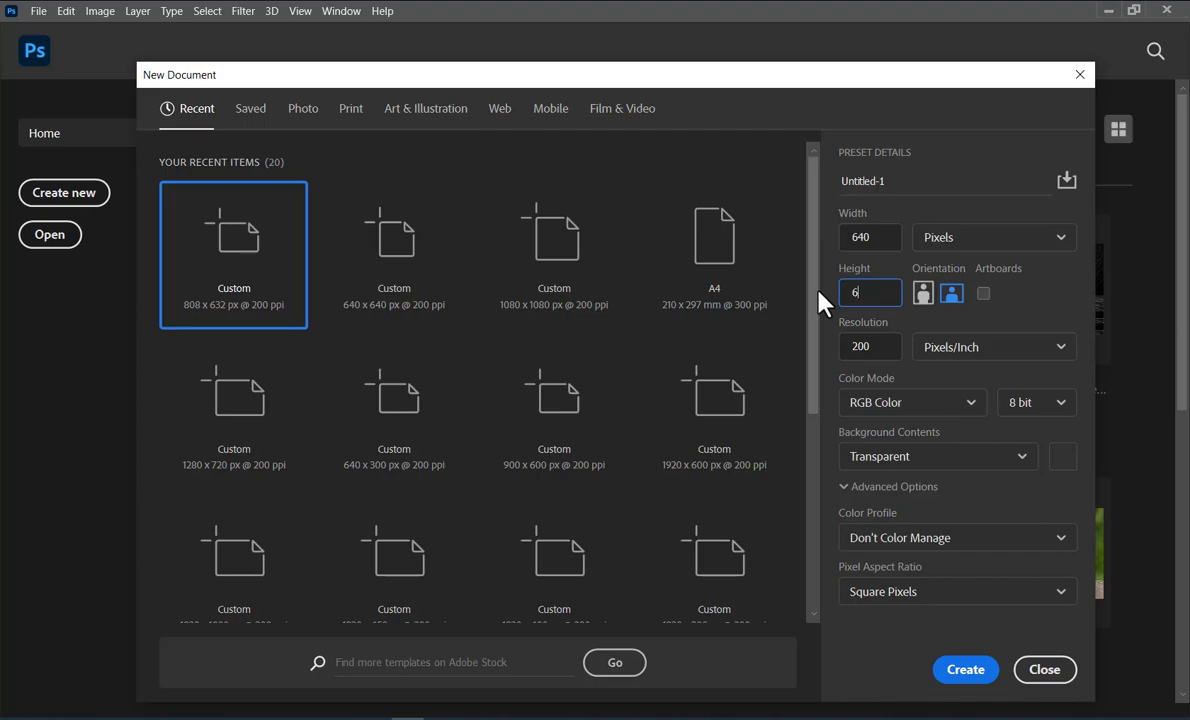
Set the new document's background contents to White and create it
double_click(862, 346)
left_click(874, 346)
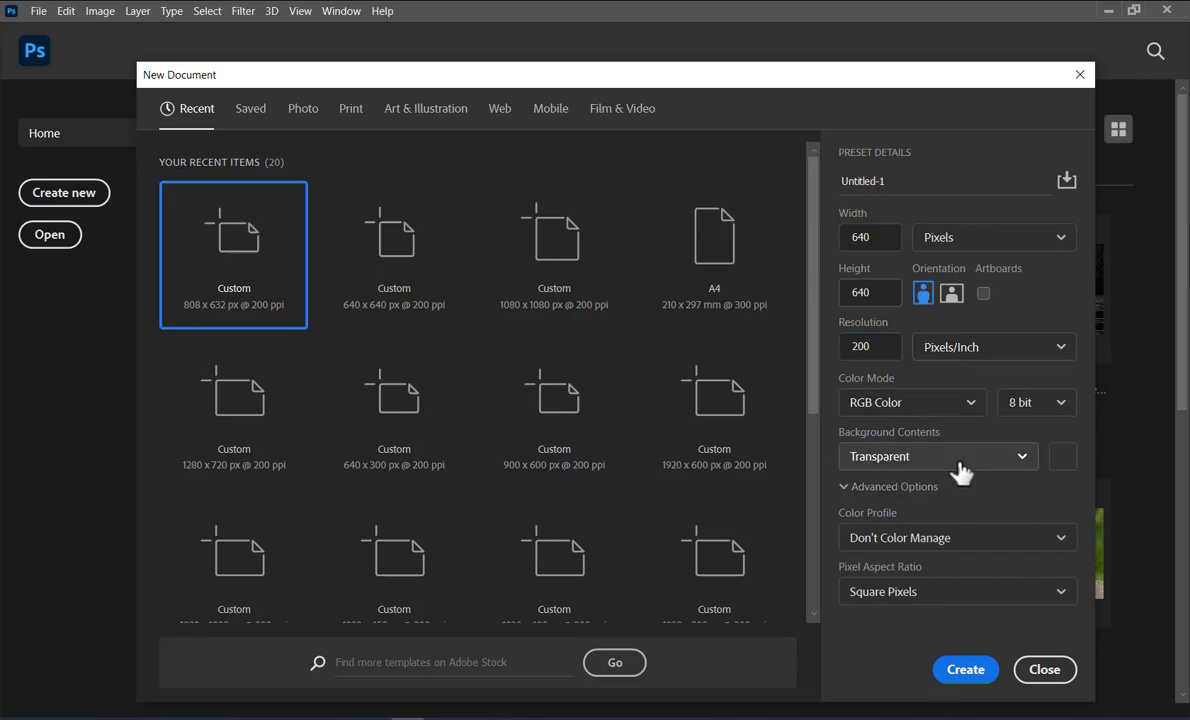
left_click(884, 458)
left_click(888, 492)
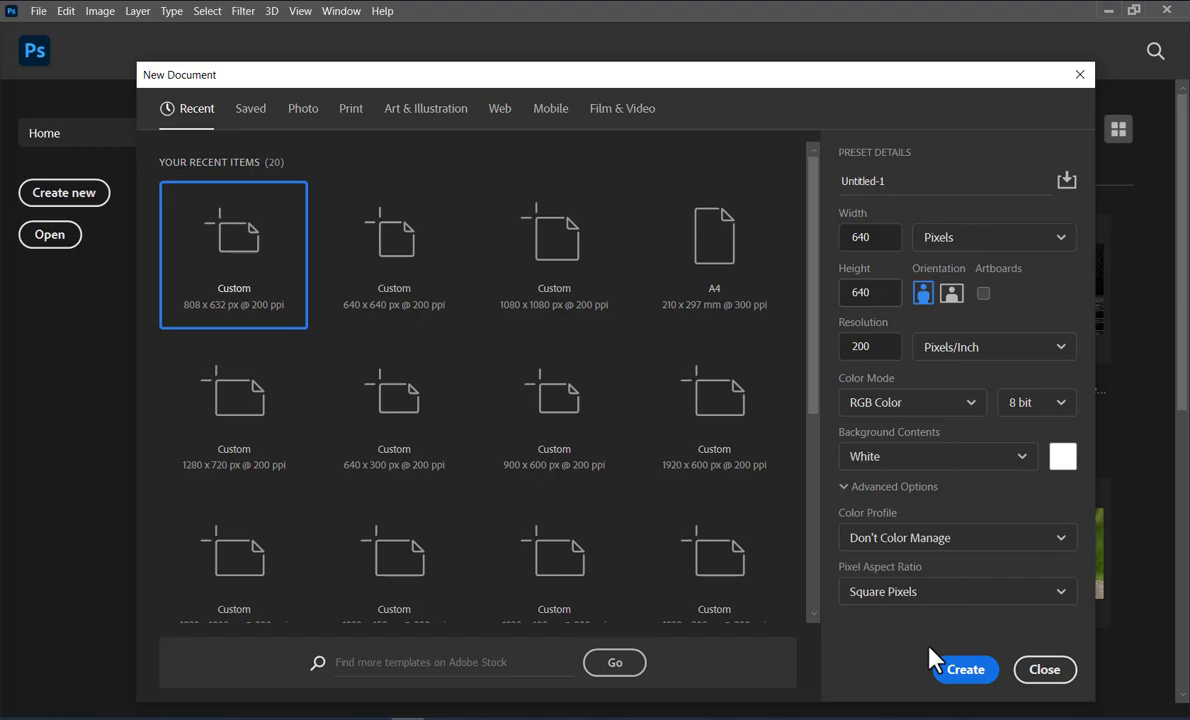
left_click(975, 680)
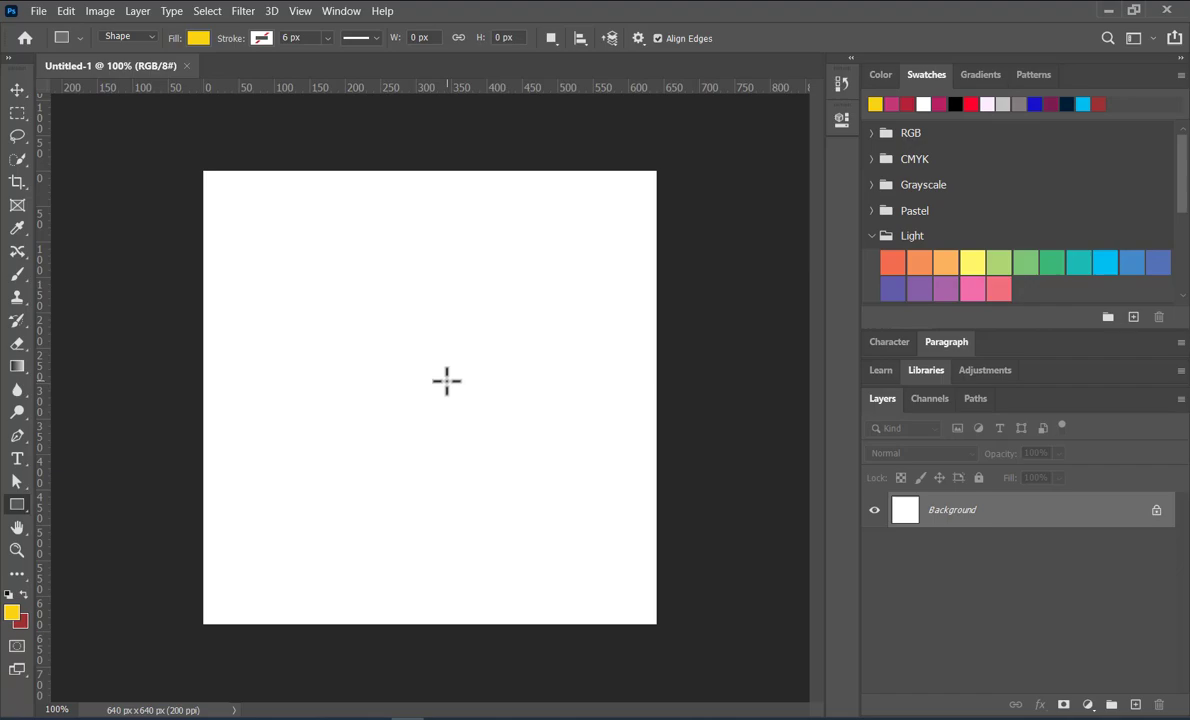
Activate the Rectangle tool and set its fill to the crimson red recent swatch
right_click(16, 503)
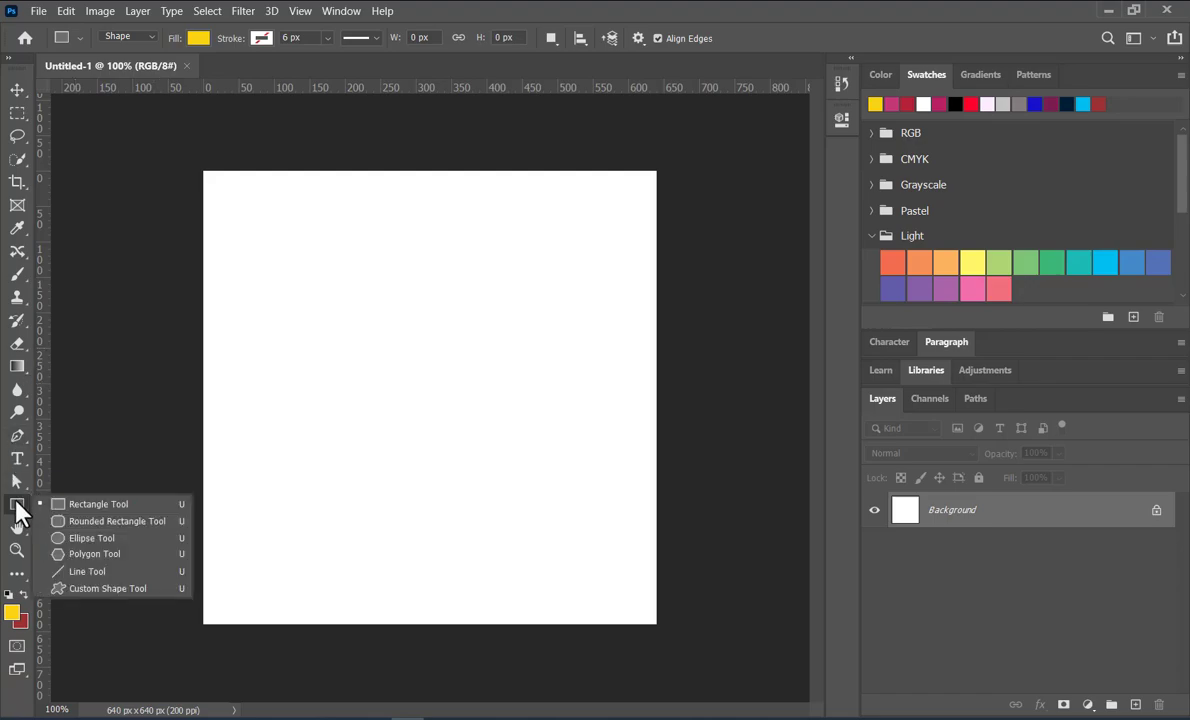
left_click(86, 506)
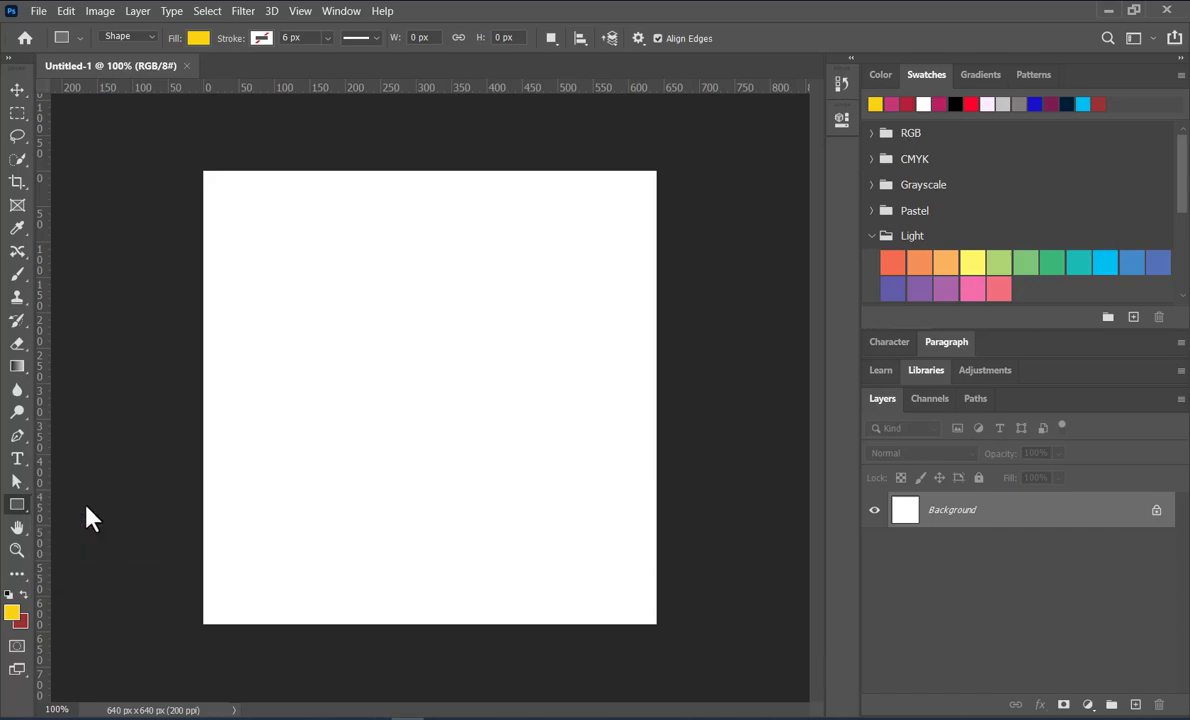
left_click(907, 104)
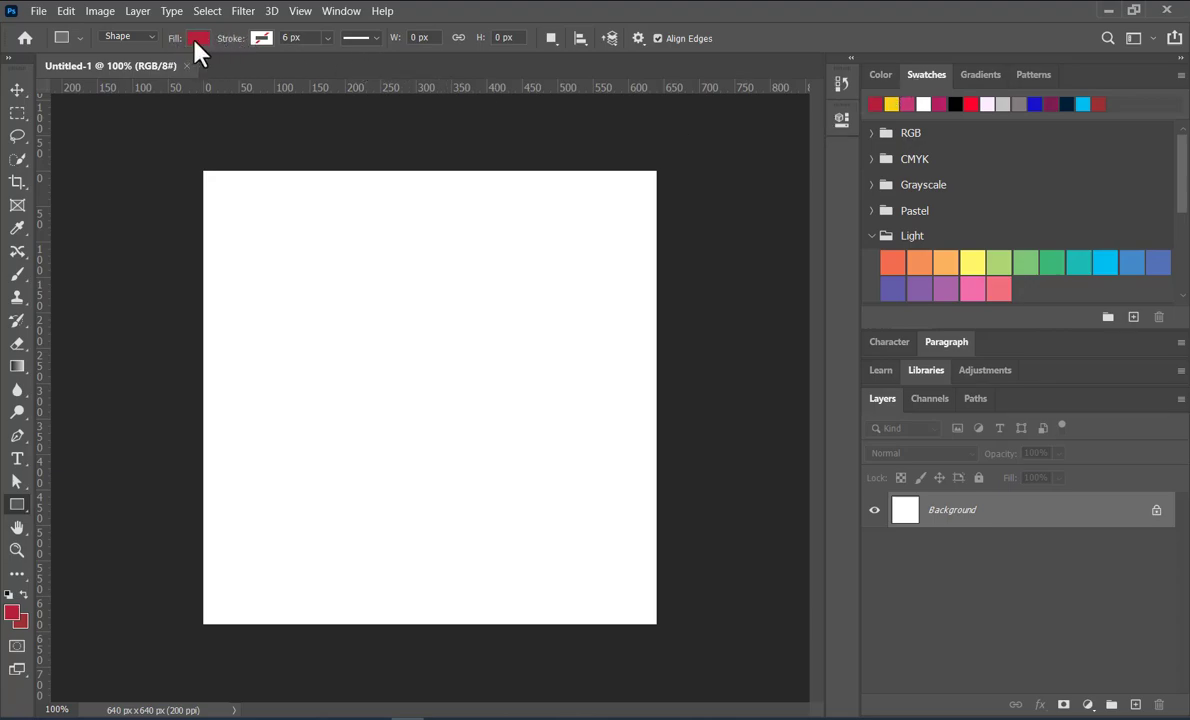
Expand the Pastel swatch group and try its light orange and light yellow as the rectangle fill
left_click(862, 208)
left_click(870, 211)
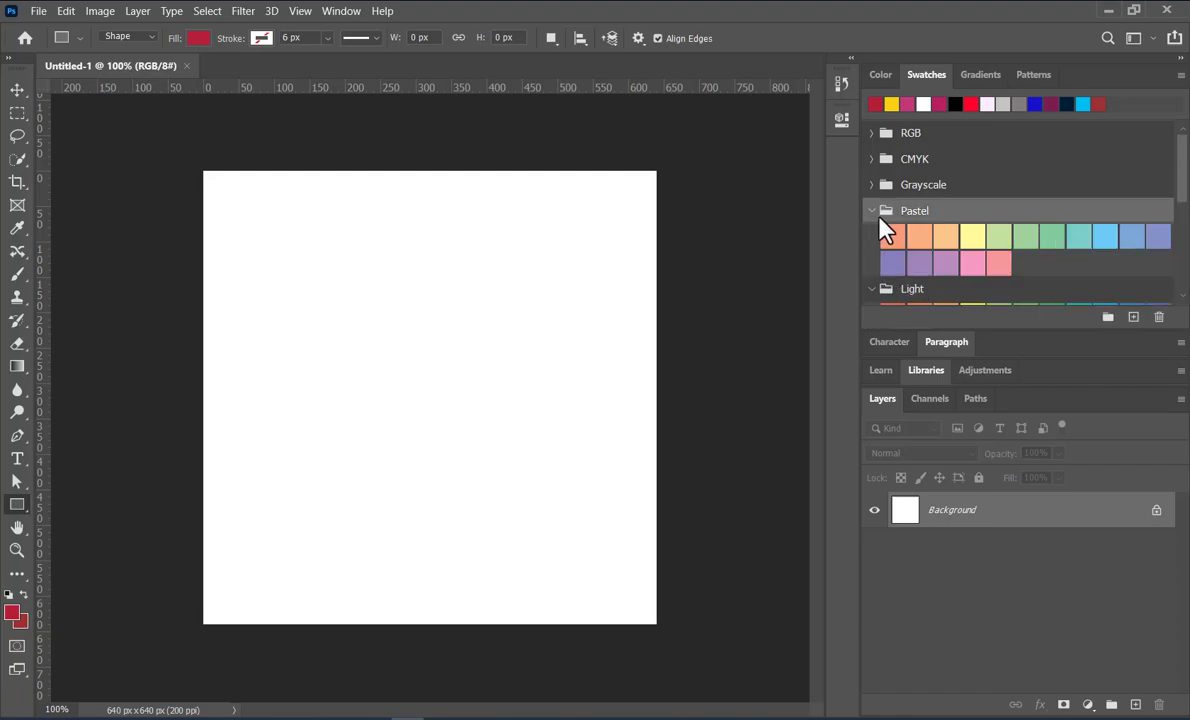
left_click(946, 235)
left_click(980, 235)
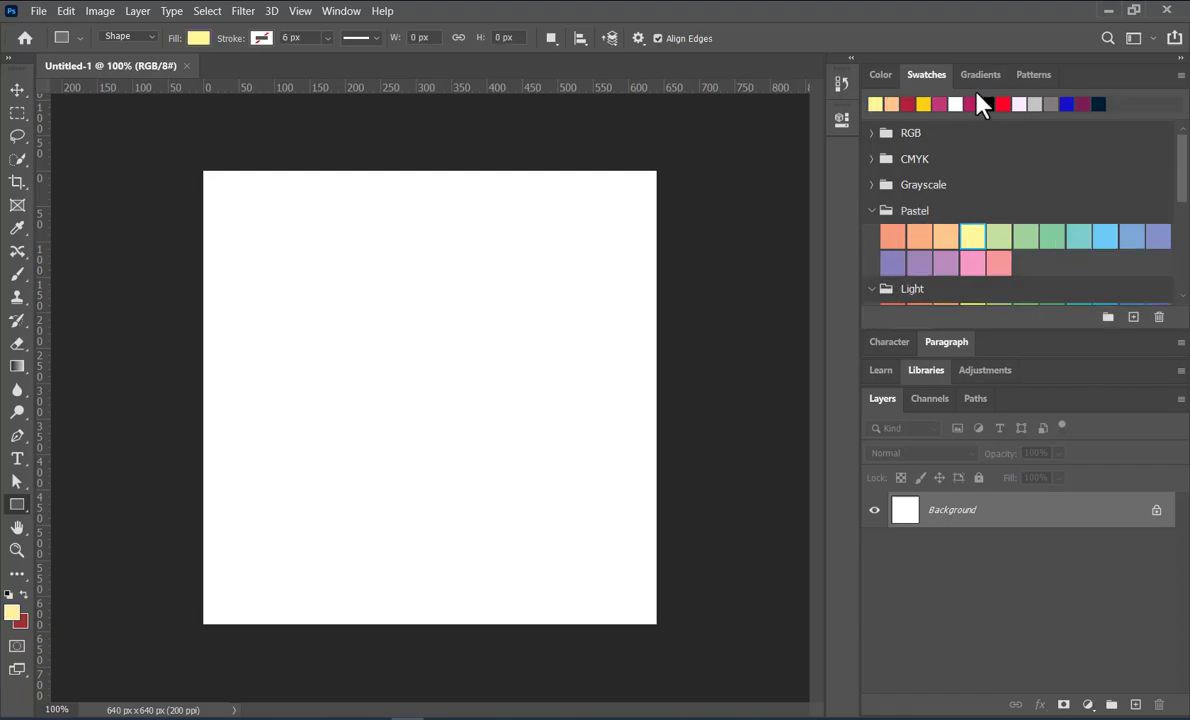
Browse the gradient presets, expand the Pinks group, and try the yellow-to-pink gradient from the Oranges group
left_click(975, 78)
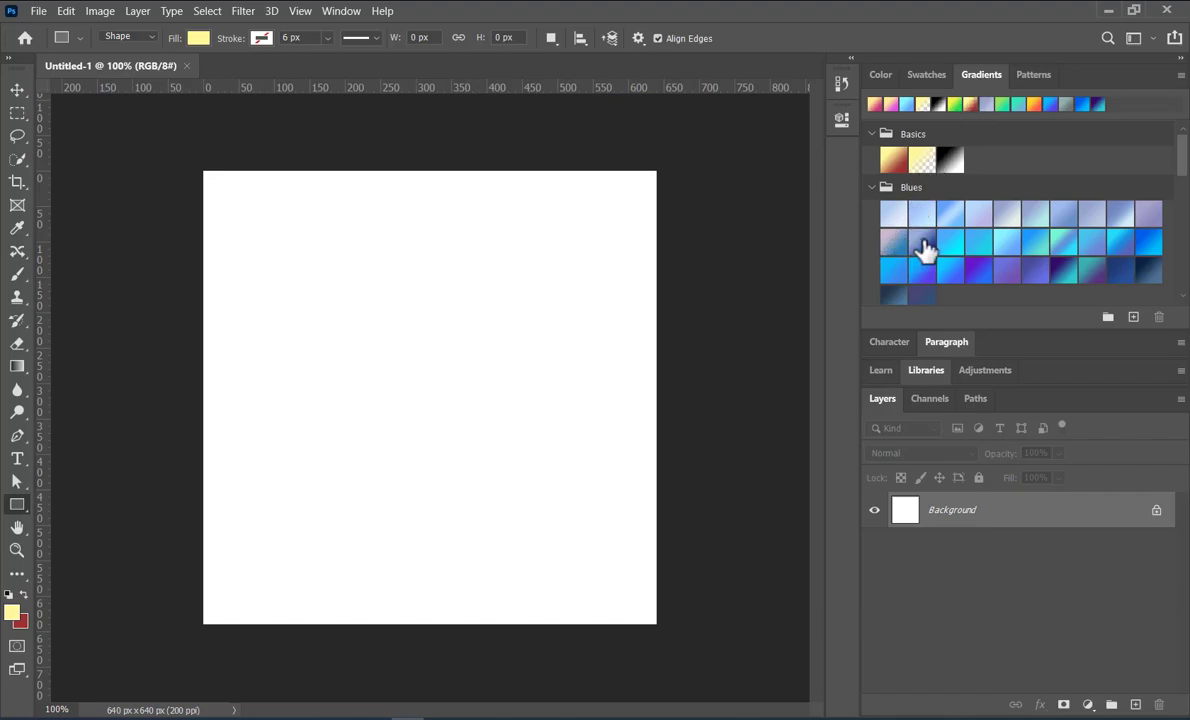
scroll(924, 250, "down", 2)
scroll(922, 245, "down", 1)
left_click(884, 249)
scroll(903, 254, "down", 1)
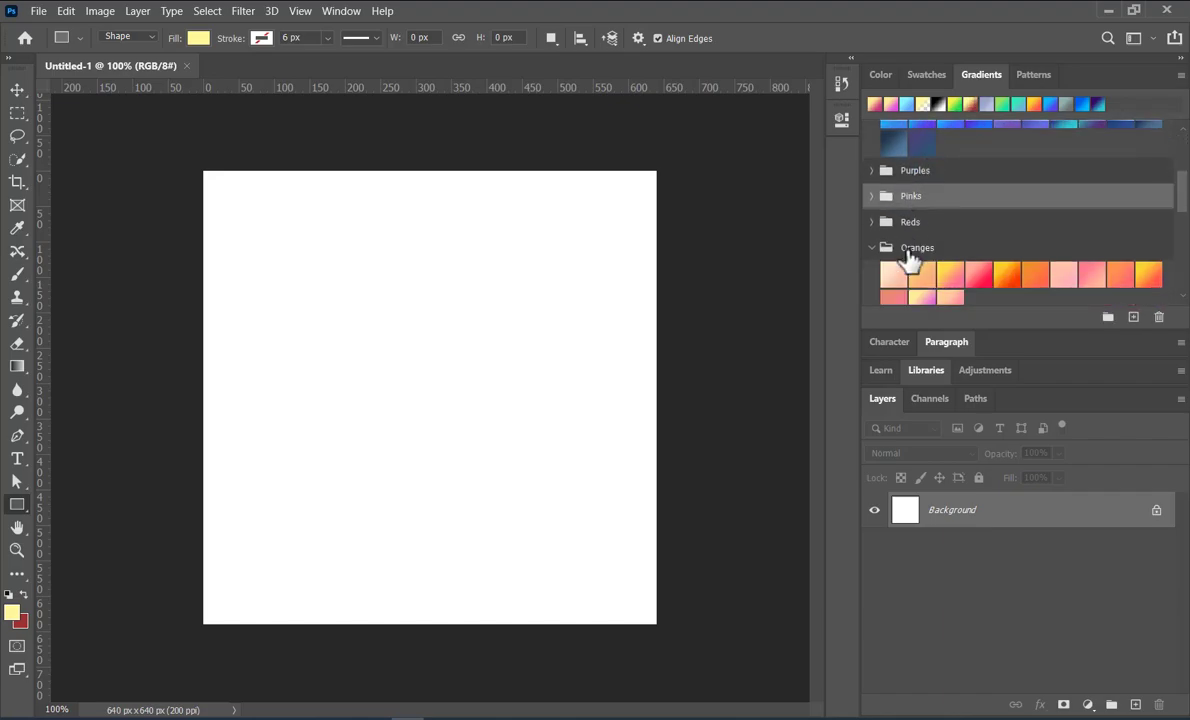
left_click(874, 195)
scroll(964, 259, "down", 1)
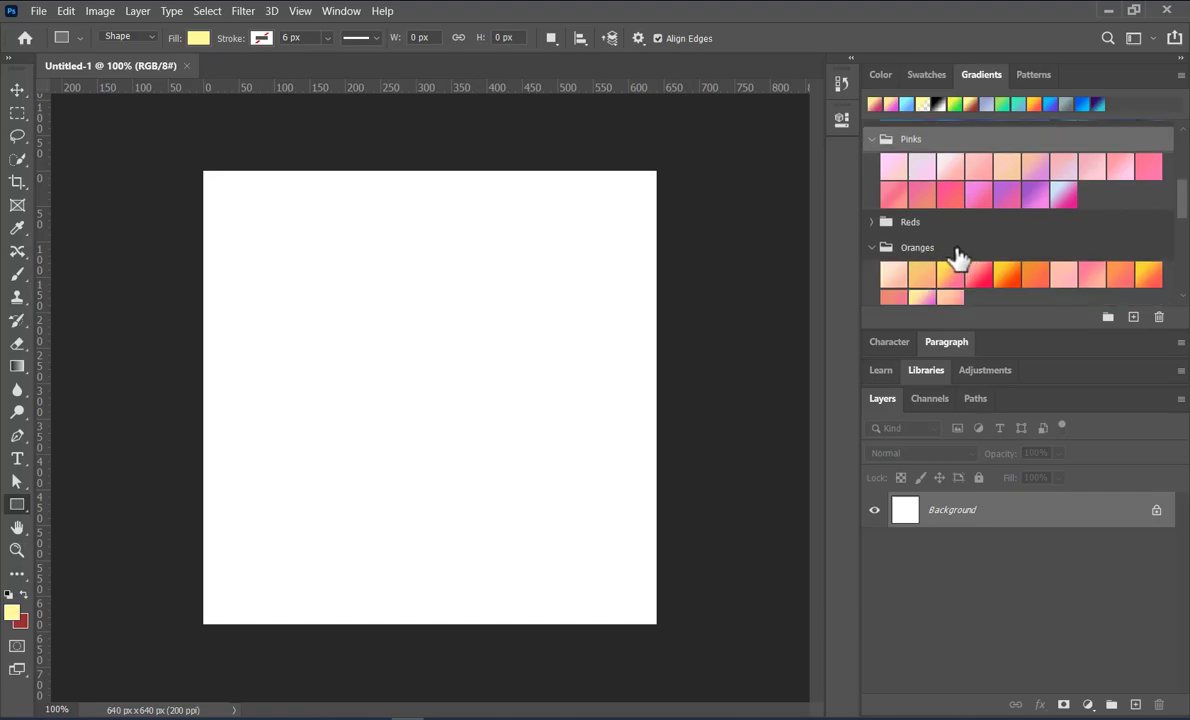
left_click(953, 273)
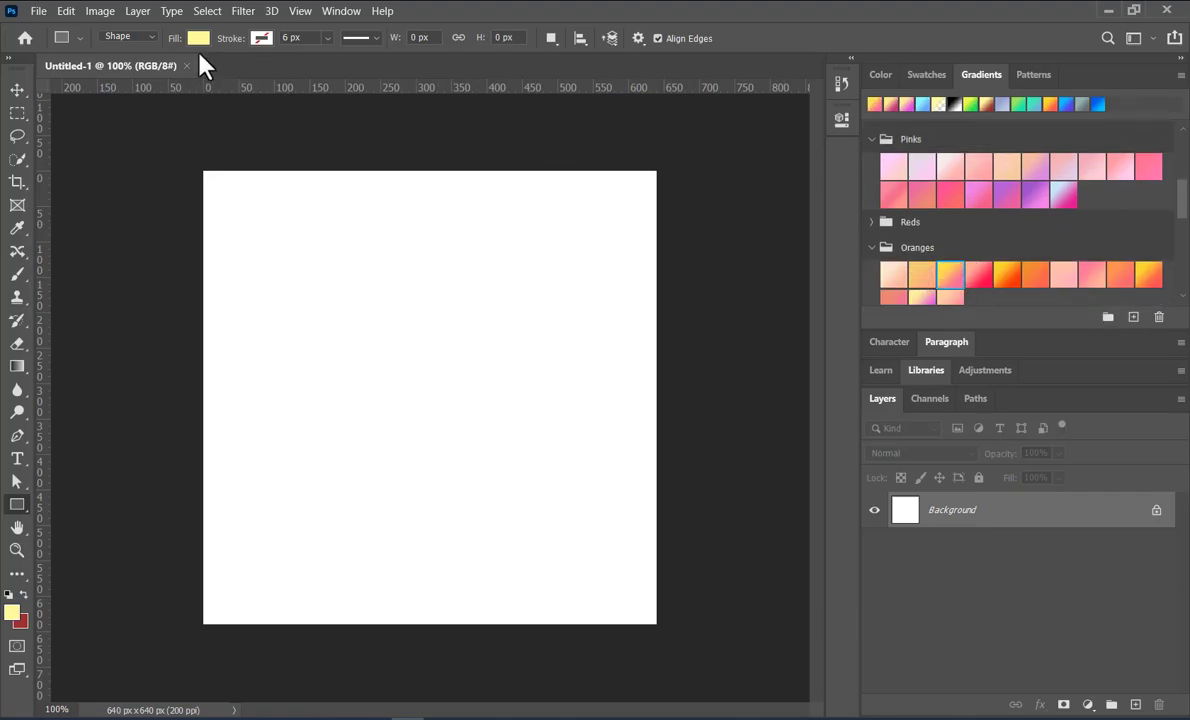
scroll(993, 239, "up", 6)
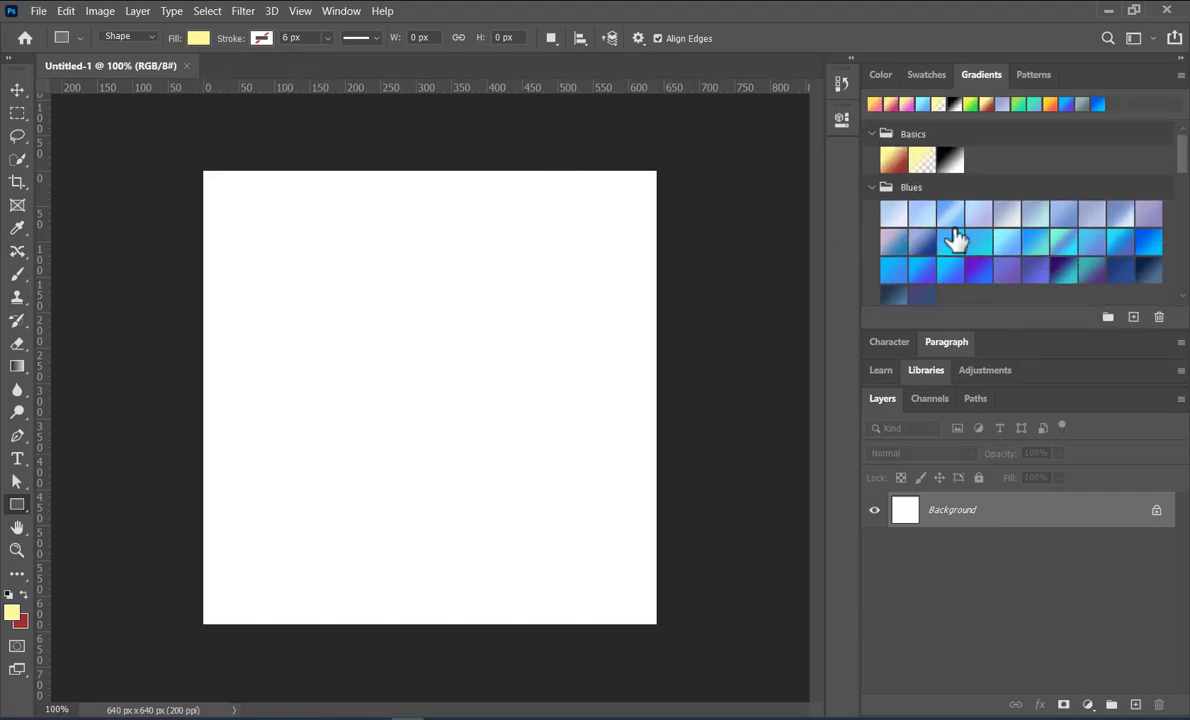
Set the fill to the crimson red recent swatch and draw a rectangle about 667 by 656 px covering the whole canvas
left_click(925, 80)
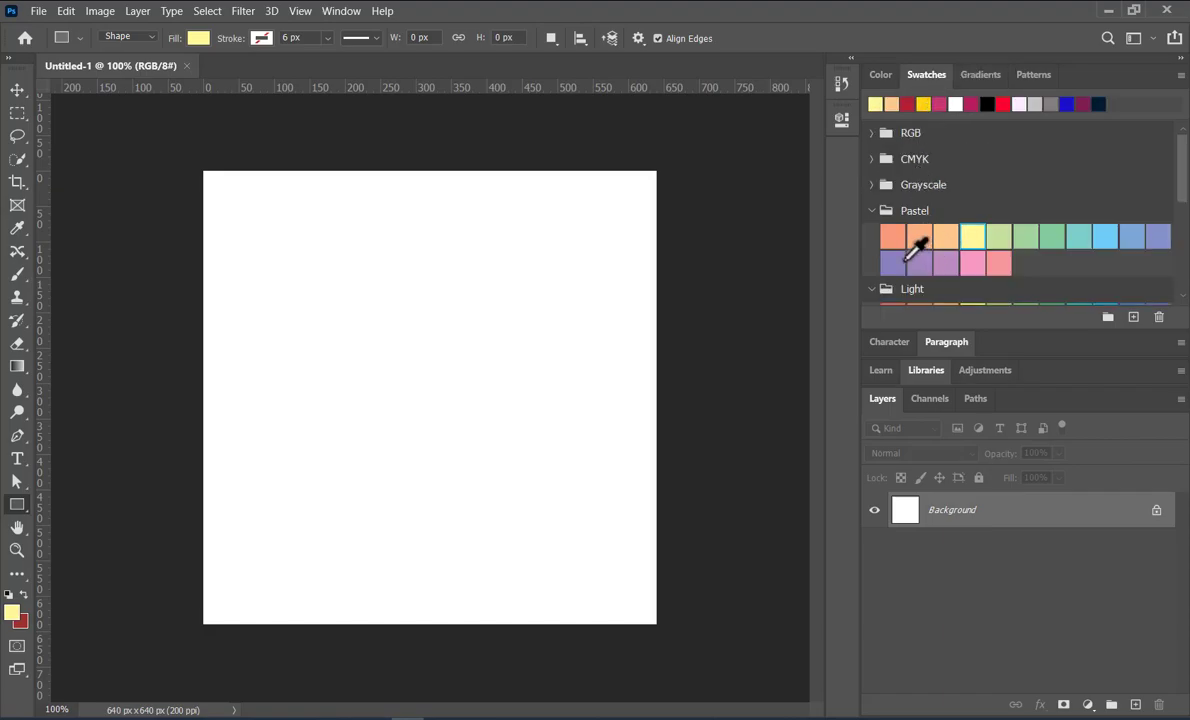
left_click(907, 104)
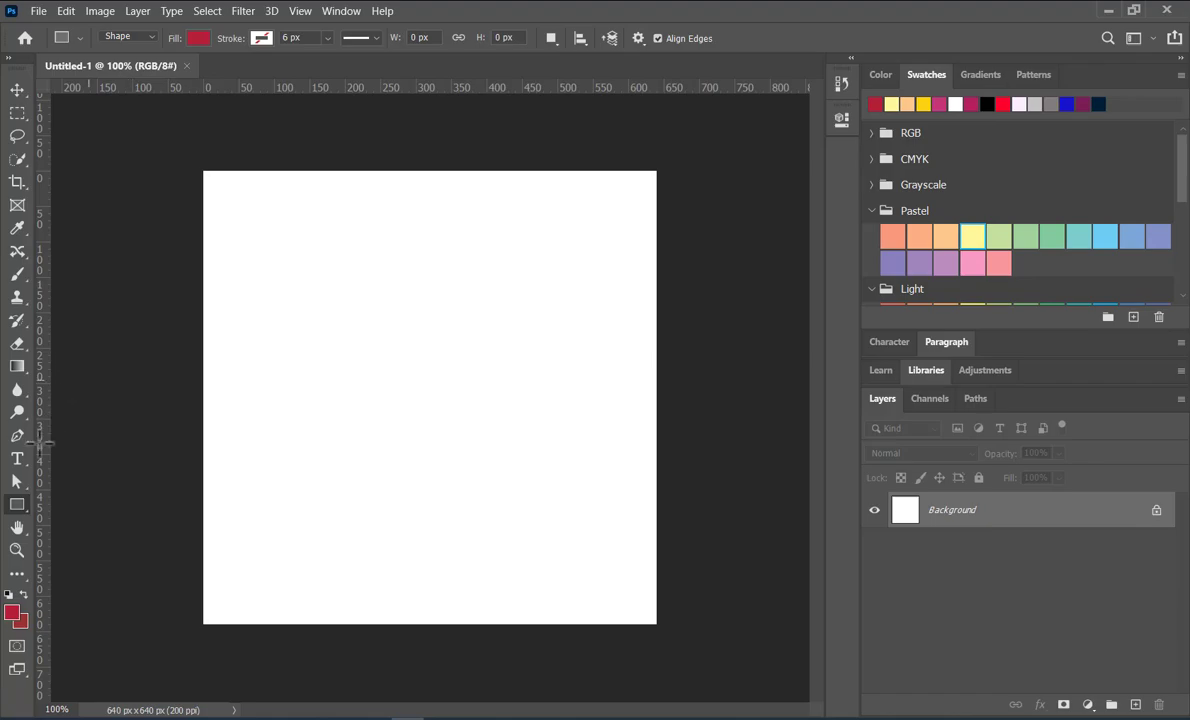
left_click_drag(193, 163, 666, 626)
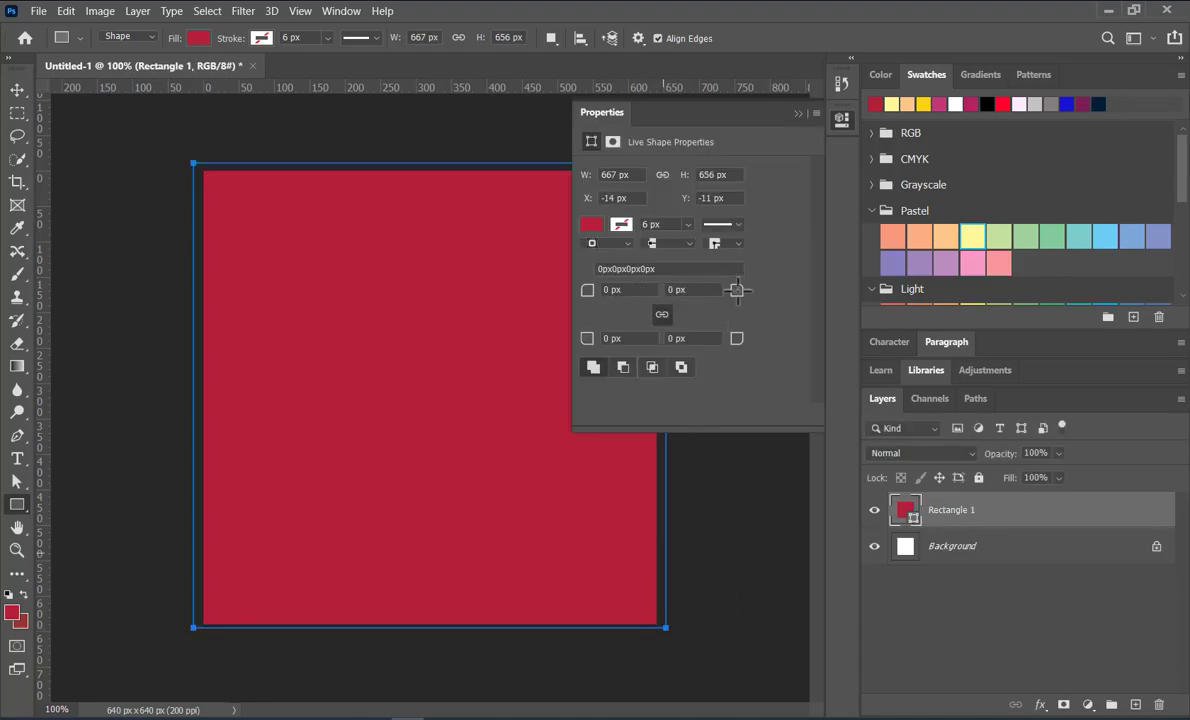
left_click(798, 113)
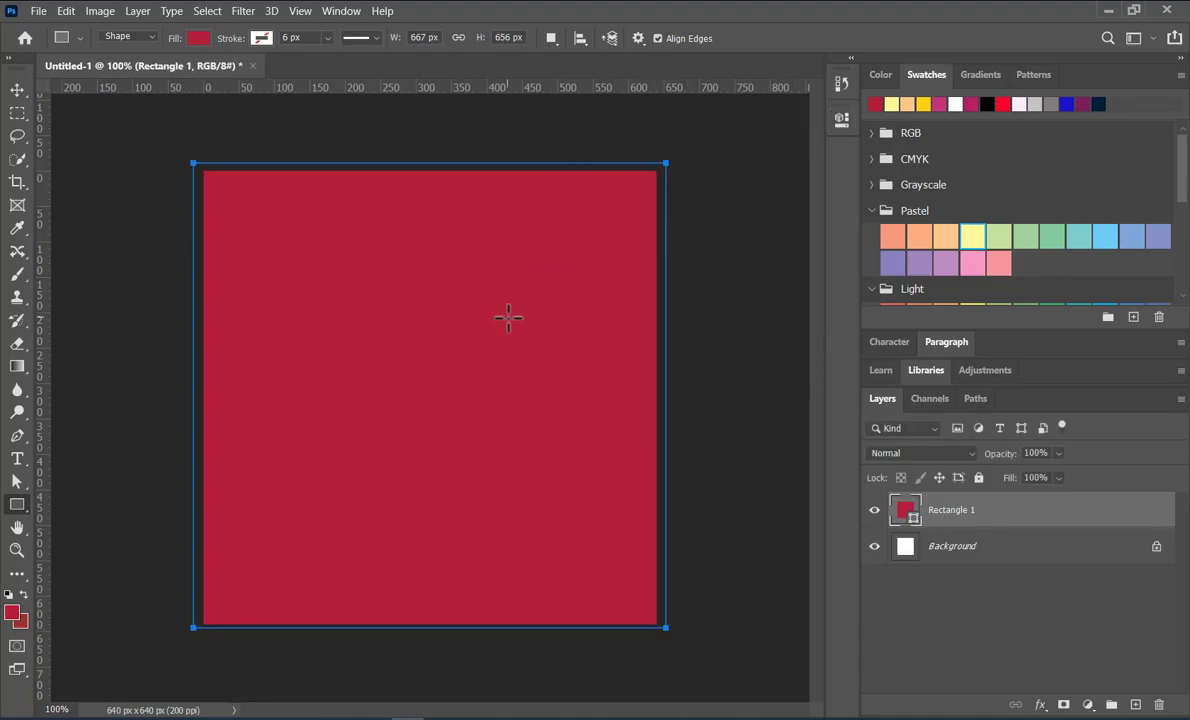
Switch to the Move tool and make the Rectangle 1 layer the active layer
left_click(17, 90)
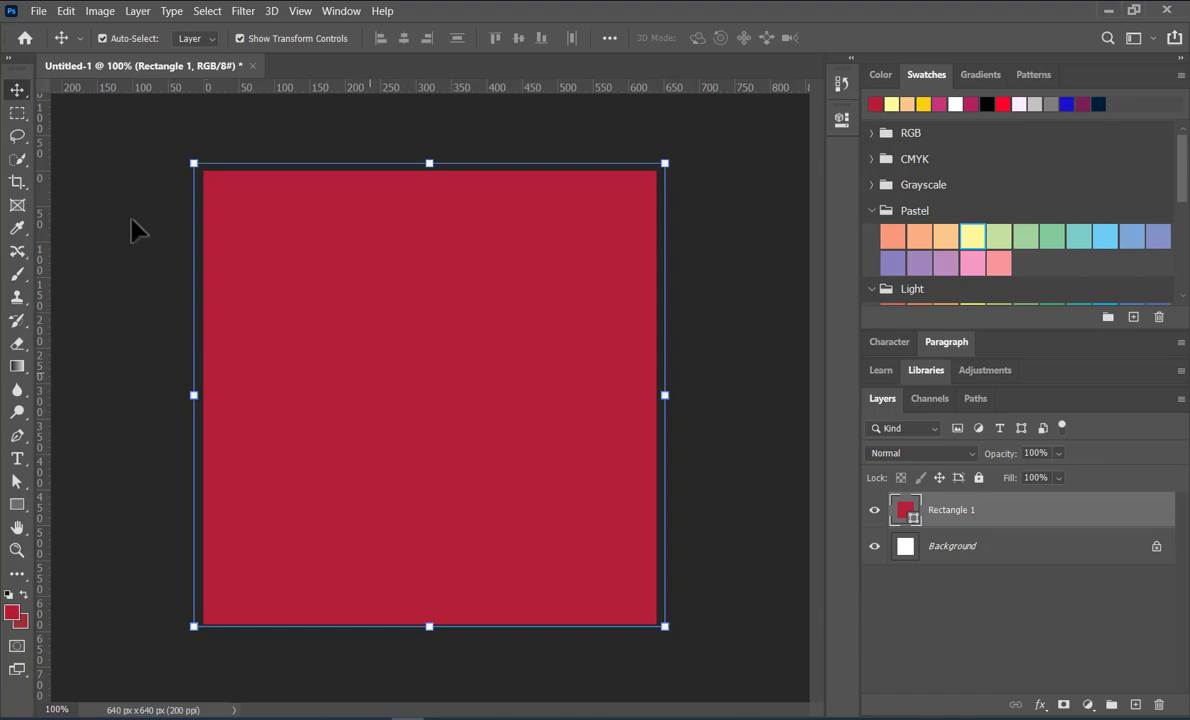
right_click(12, 88)
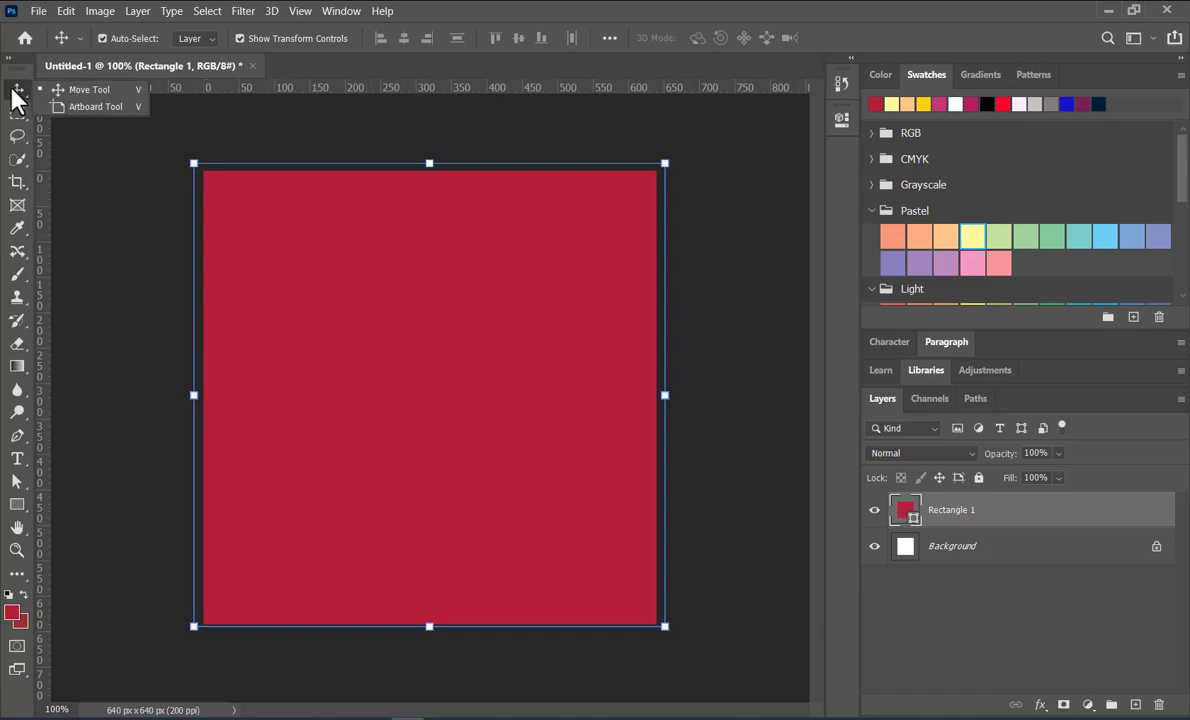
left_click(45, 89)
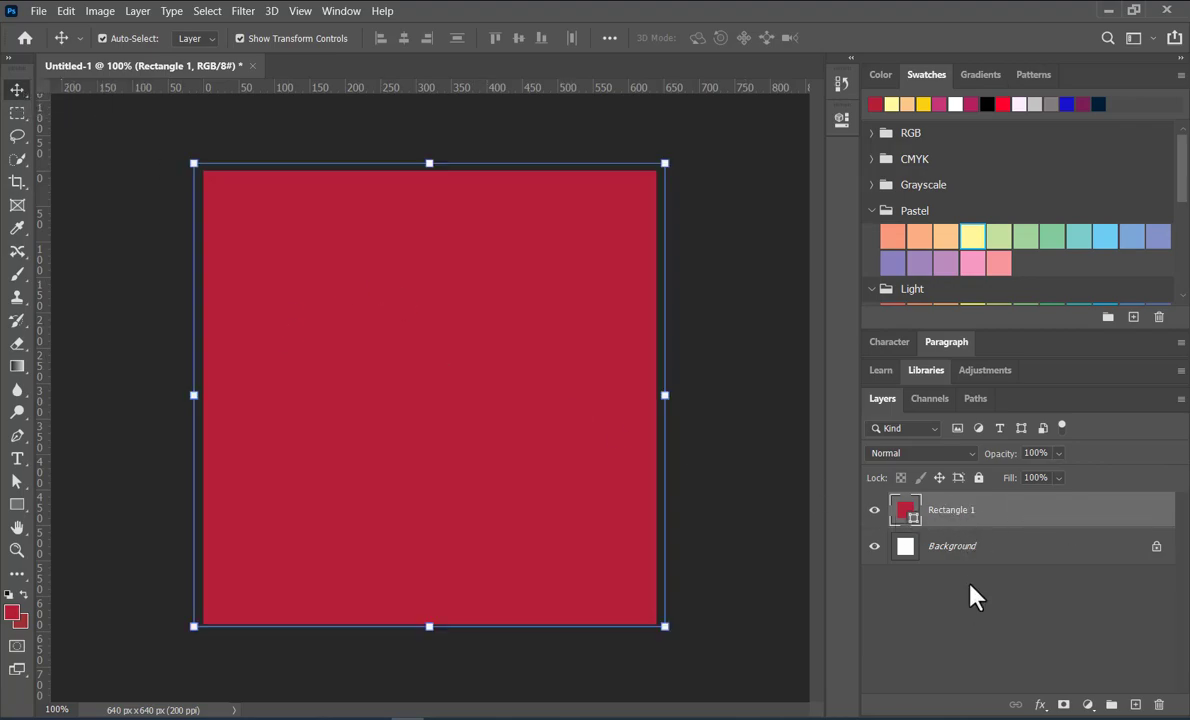
left_click(990, 546)
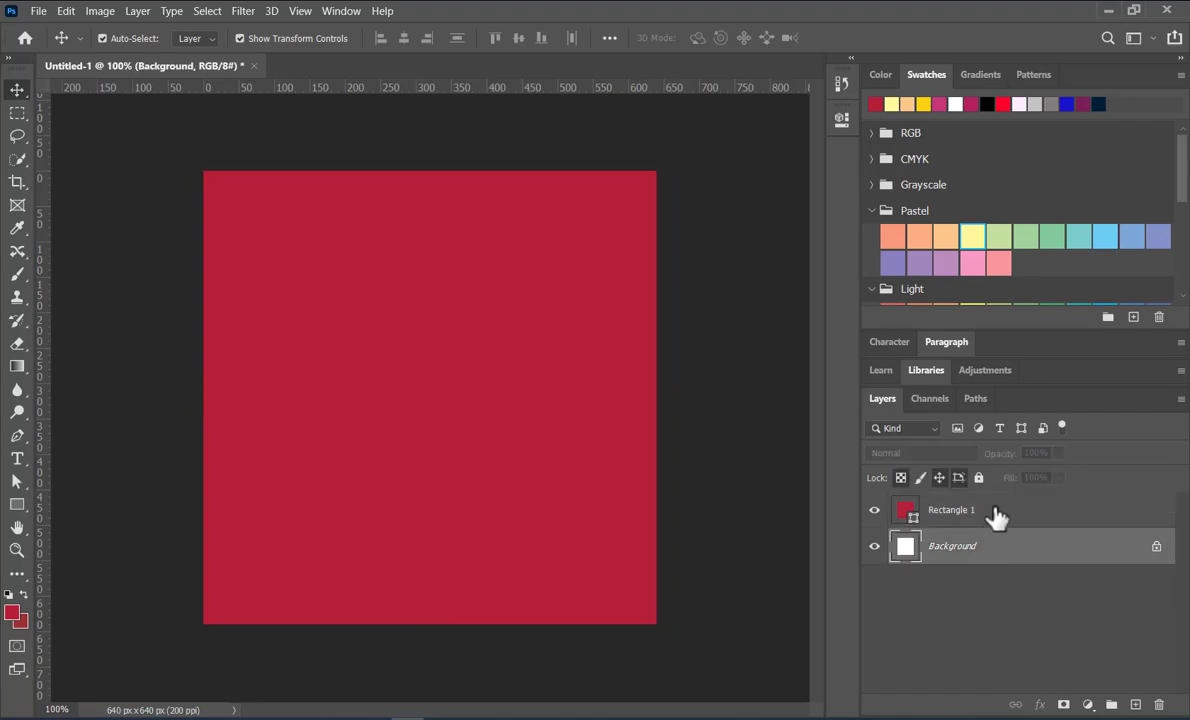
left_click(996, 512)
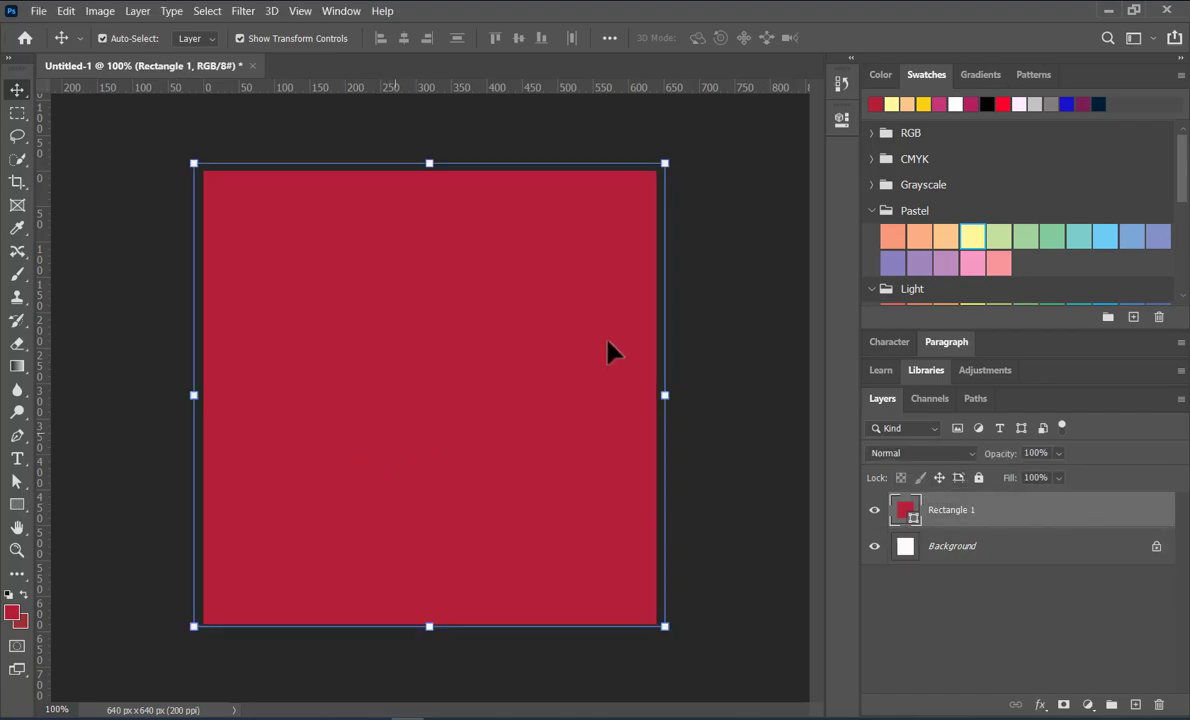
Try recolouring the rectangle with the light yellow, golden yellow and blue recent swatches
left_click(887, 103)
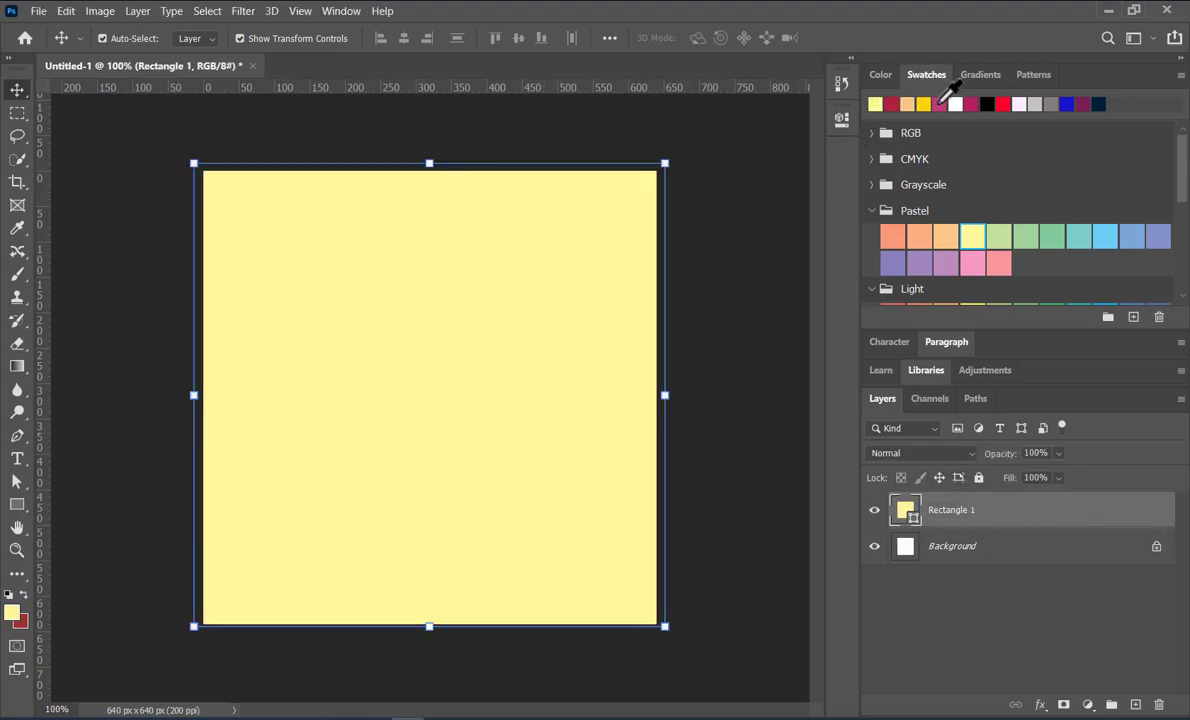
left_click(923, 103)
left_click(1068, 102)
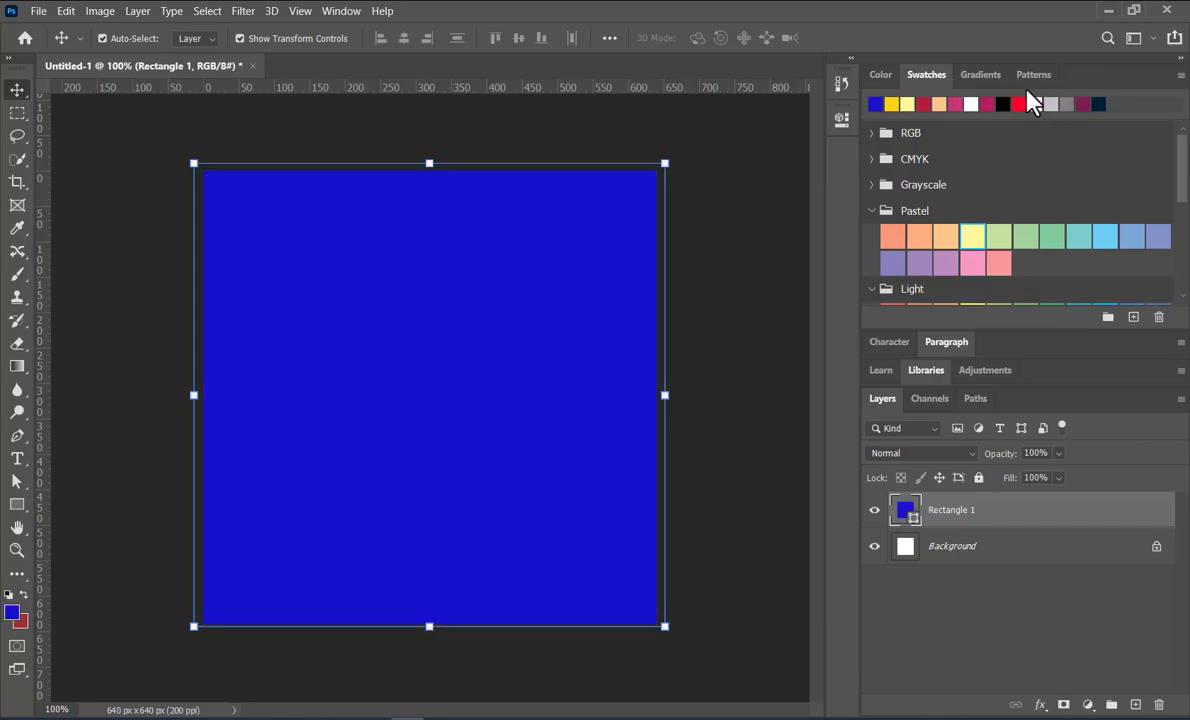
Try a Blues and a Pinks gradient on the rectangle, and settle on the red-to-yellow gradient from the Oranges group
left_click(972, 76)
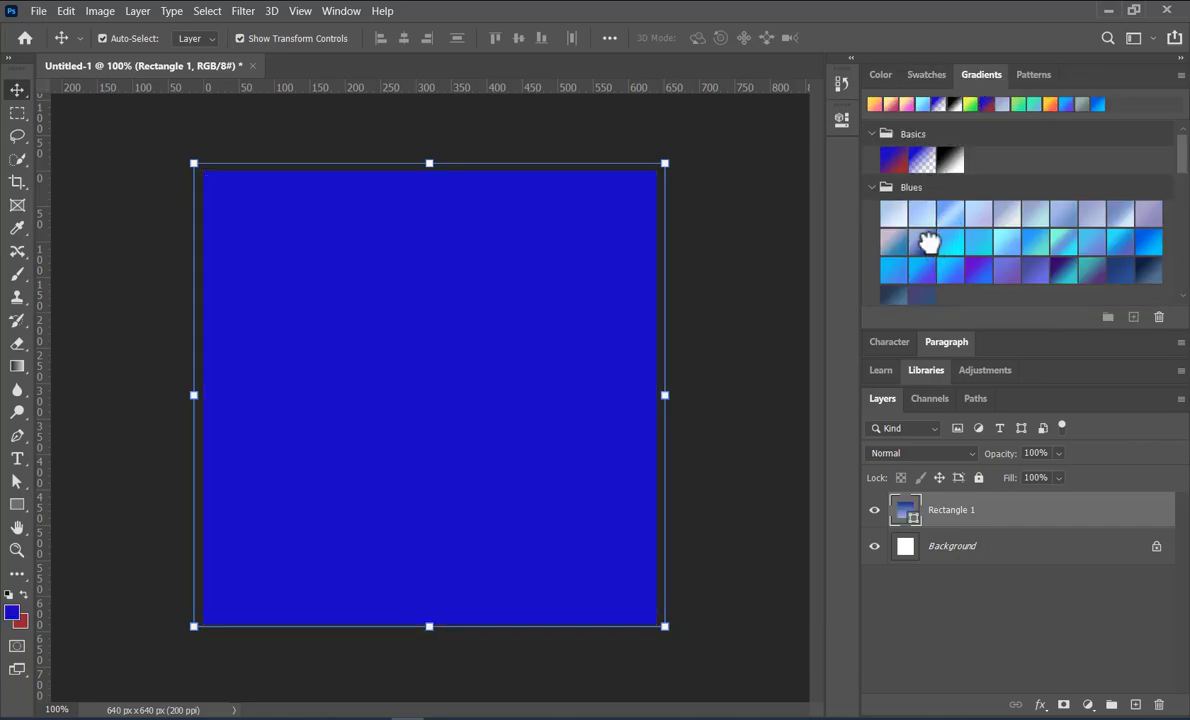
left_click(925, 240)
scroll(918, 276, "down", 3)
scroll(918, 276, "down", 2)
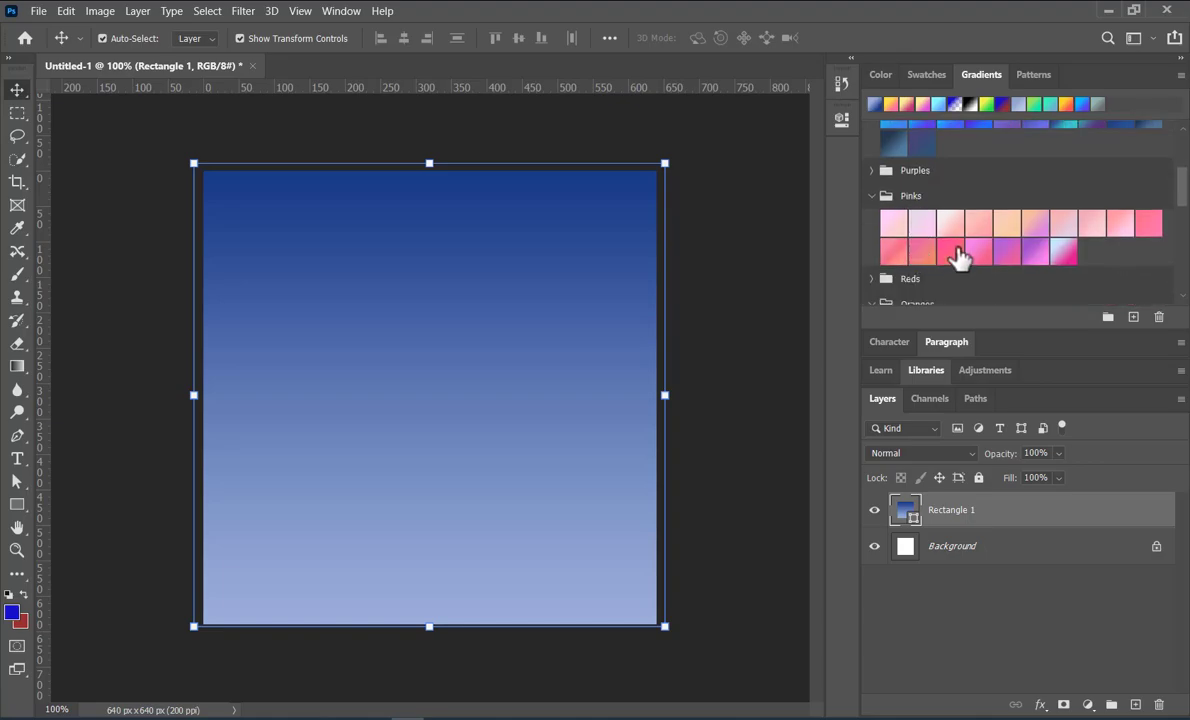
left_click(951, 252)
scroll(953, 250, "down", 2)
scroll(955, 252, "down", 2)
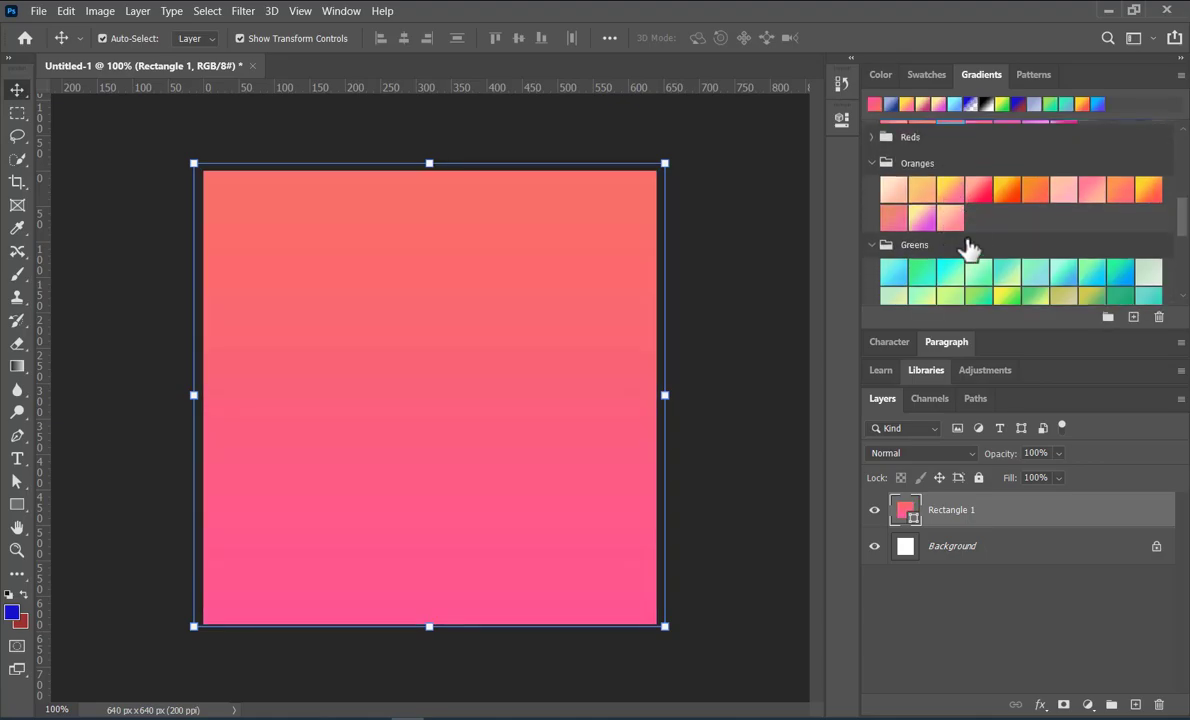
left_click(1006, 189)
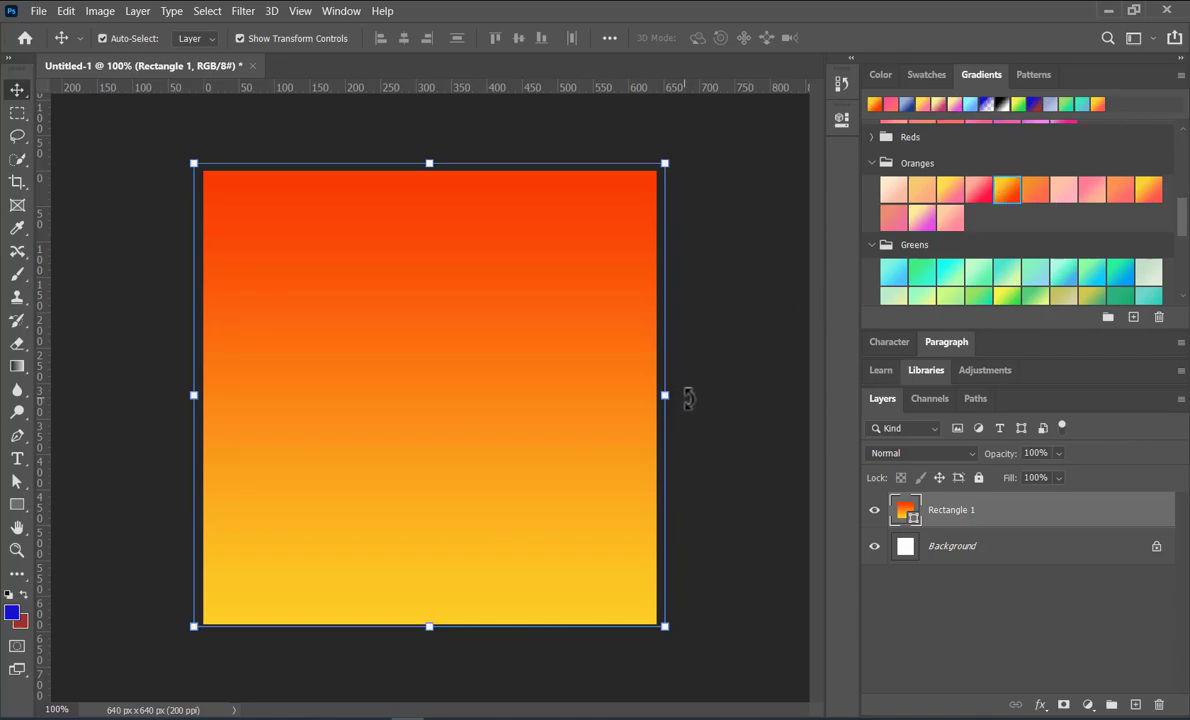
Try rotating the rectangle to about -143 degrees with Free Transform, and undo the rotation
key("ctrl+t")
left_click_drag(18, 115, 75, 108)
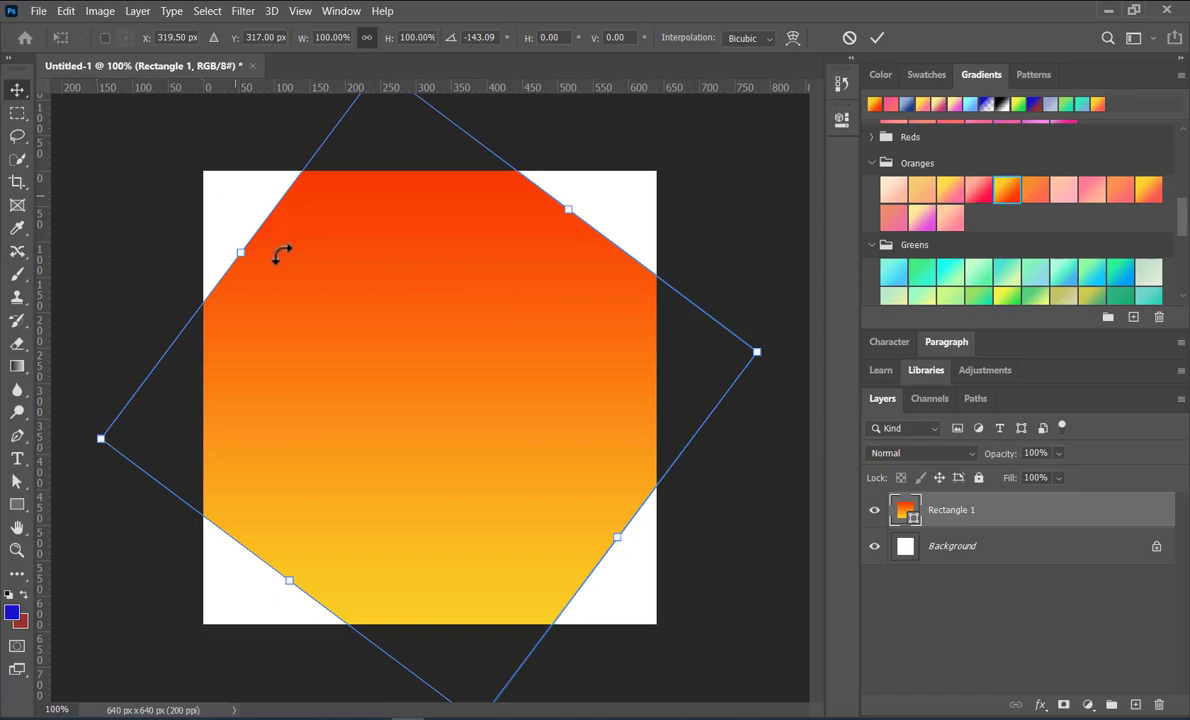
left_click(875, 37)
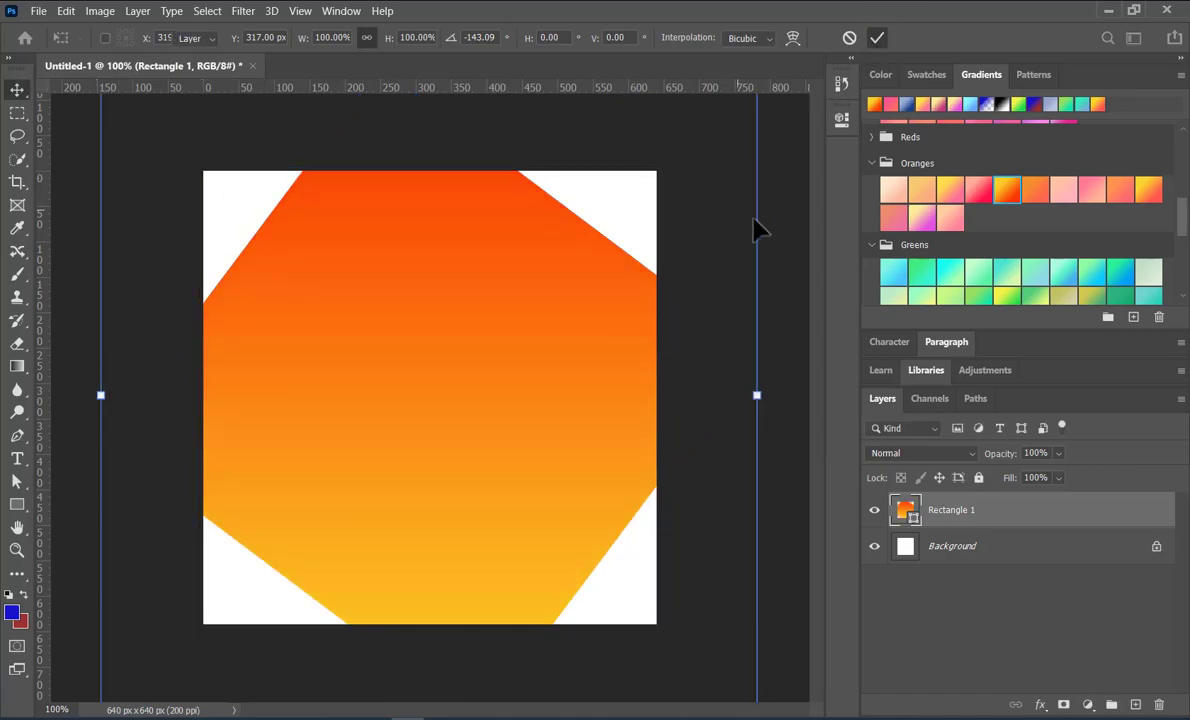
key("ctrl+z")
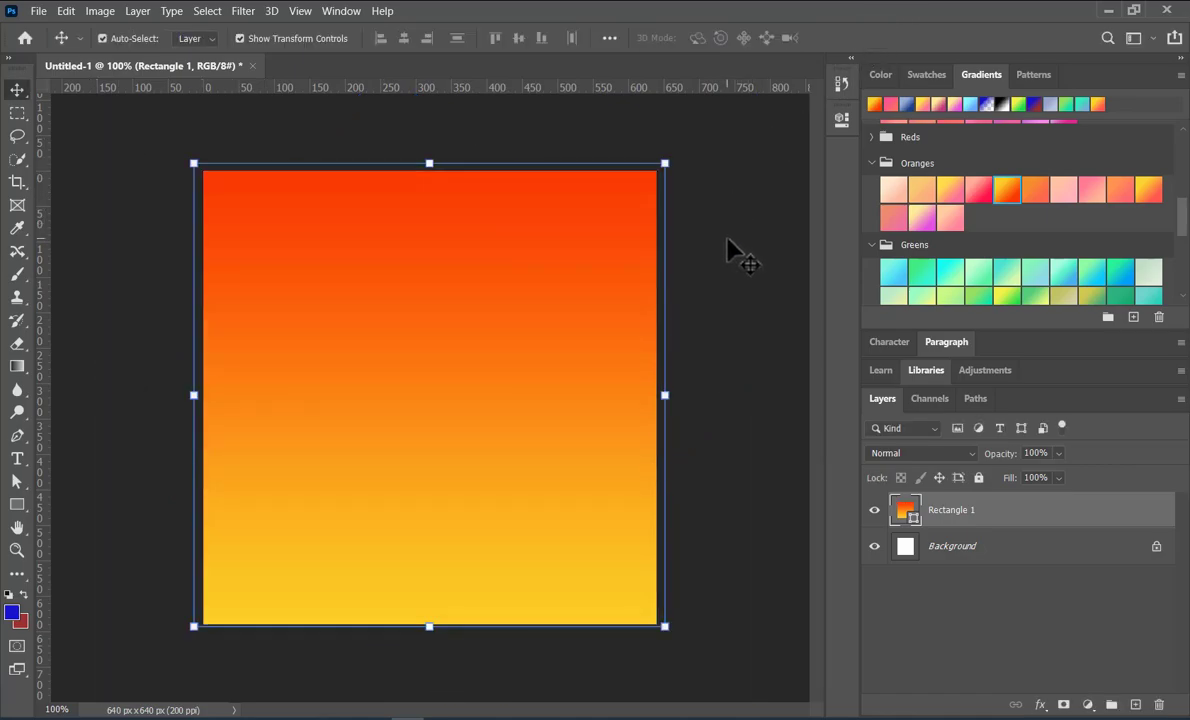
Select the gradient rectangle on the canvas and hide the Rectangle 1 layer
left_click(729, 251)
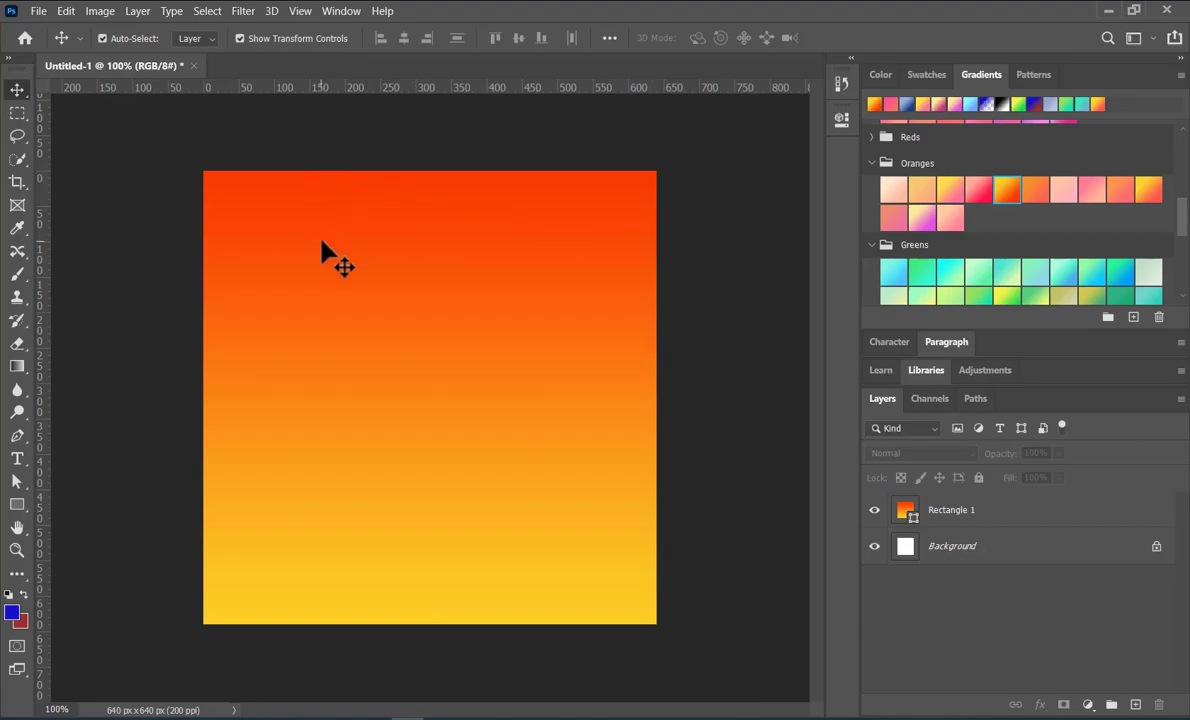
left_click(403, 330)
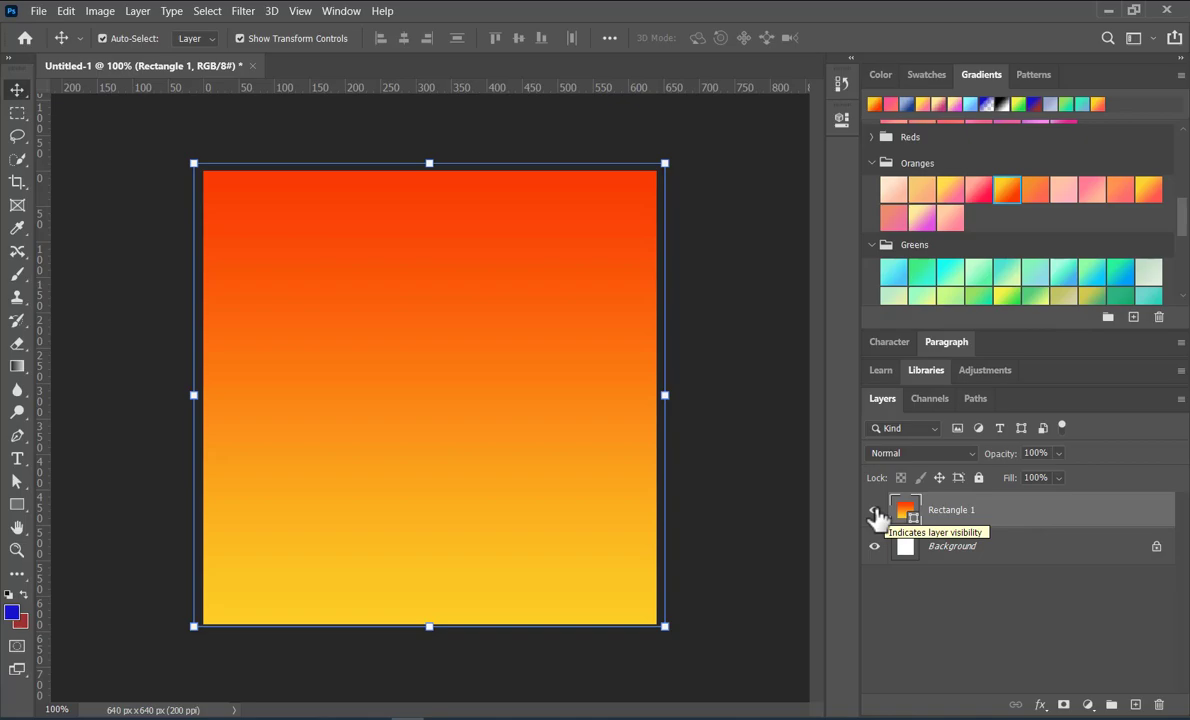
left_click(875, 512)
left_click(875, 512)
left_click(875, 512)
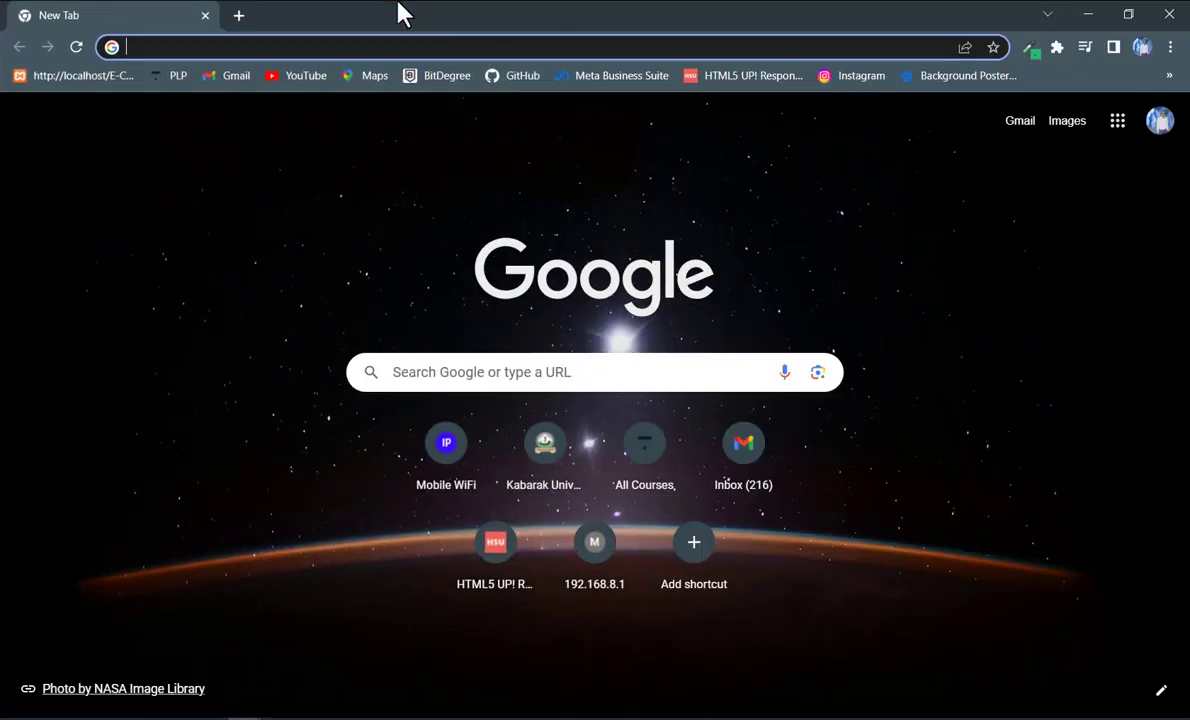
Switch to Chrome and search Google Images for "sun down background"
left_click(347, 47)
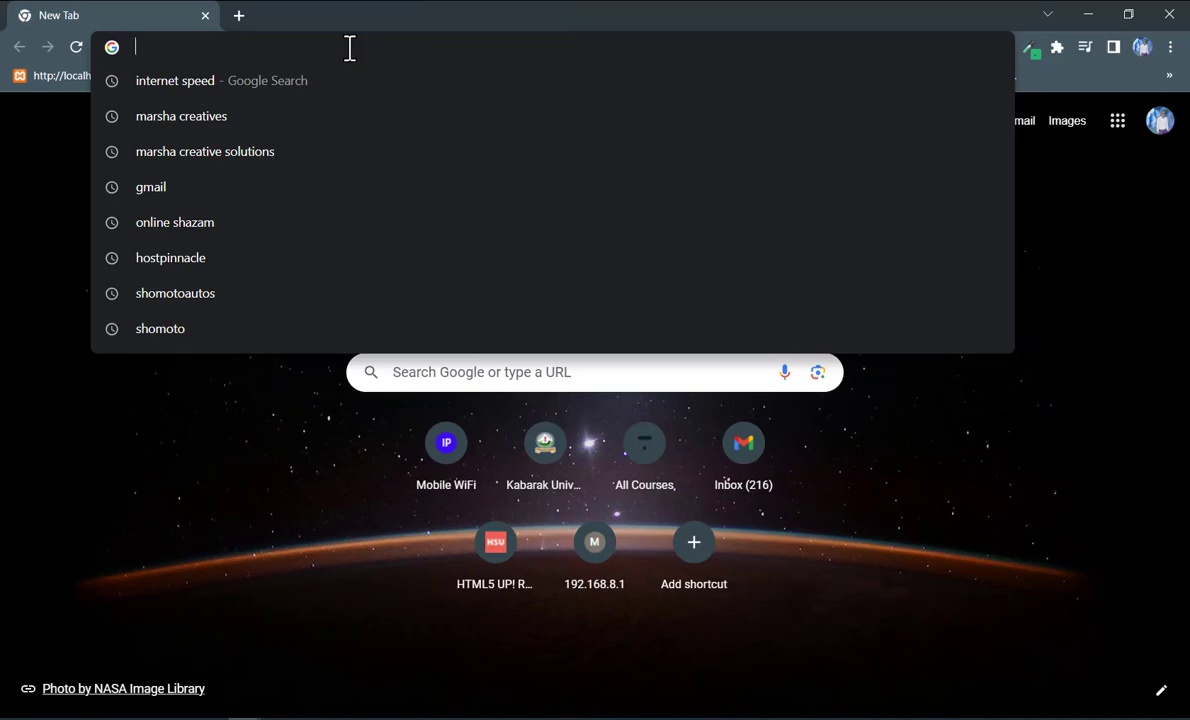
type("sun d")
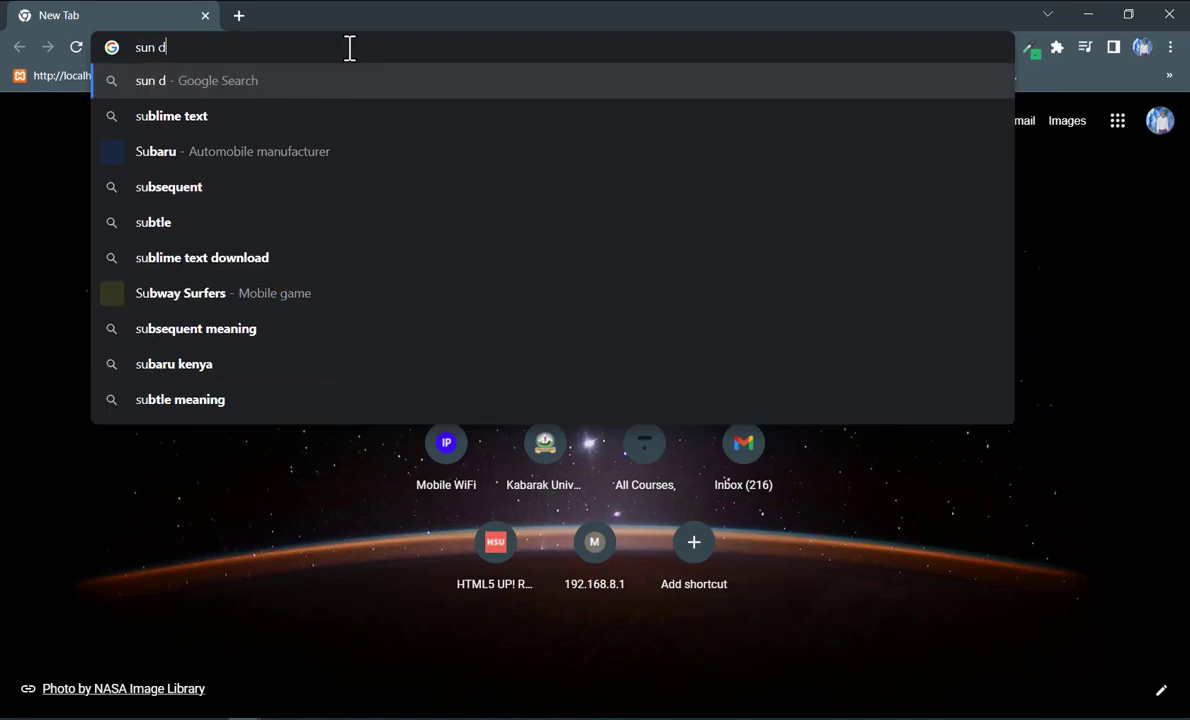
type("own backgr")
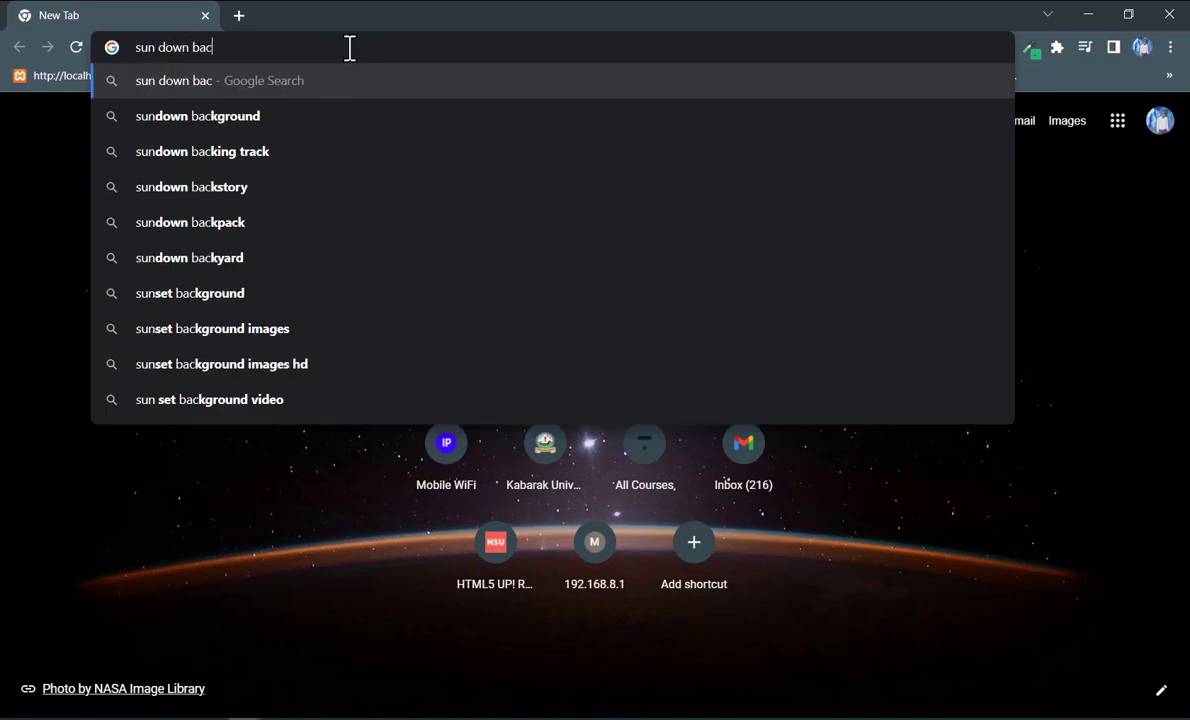
type("ound")
key("Return")
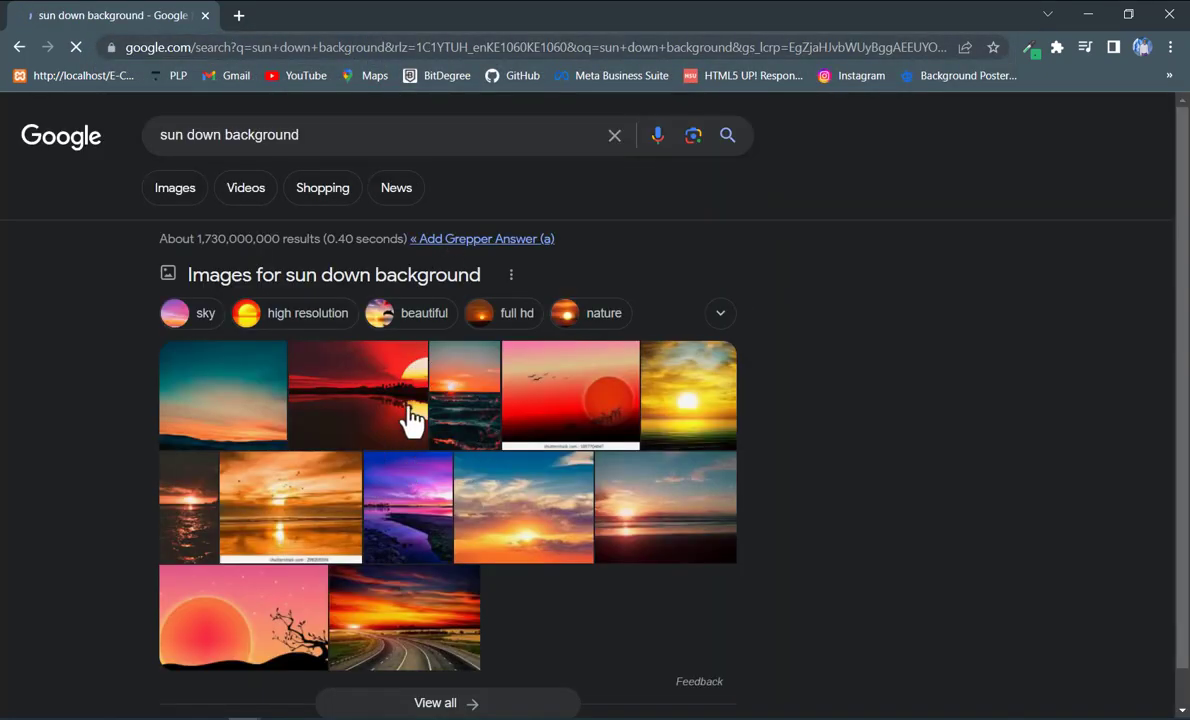
left_click(166, 191)
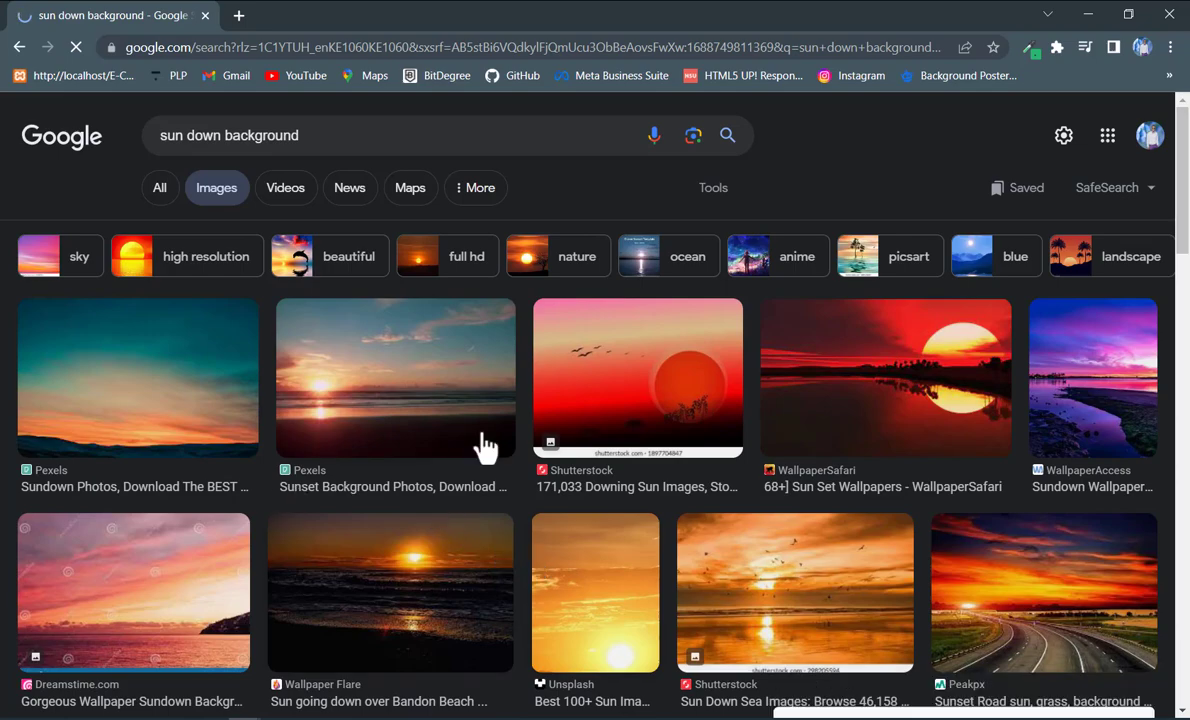
Copy the red WallpaperSafari sunset image with the palm-lined lake and return to Photoshop
left_click(879, 390)
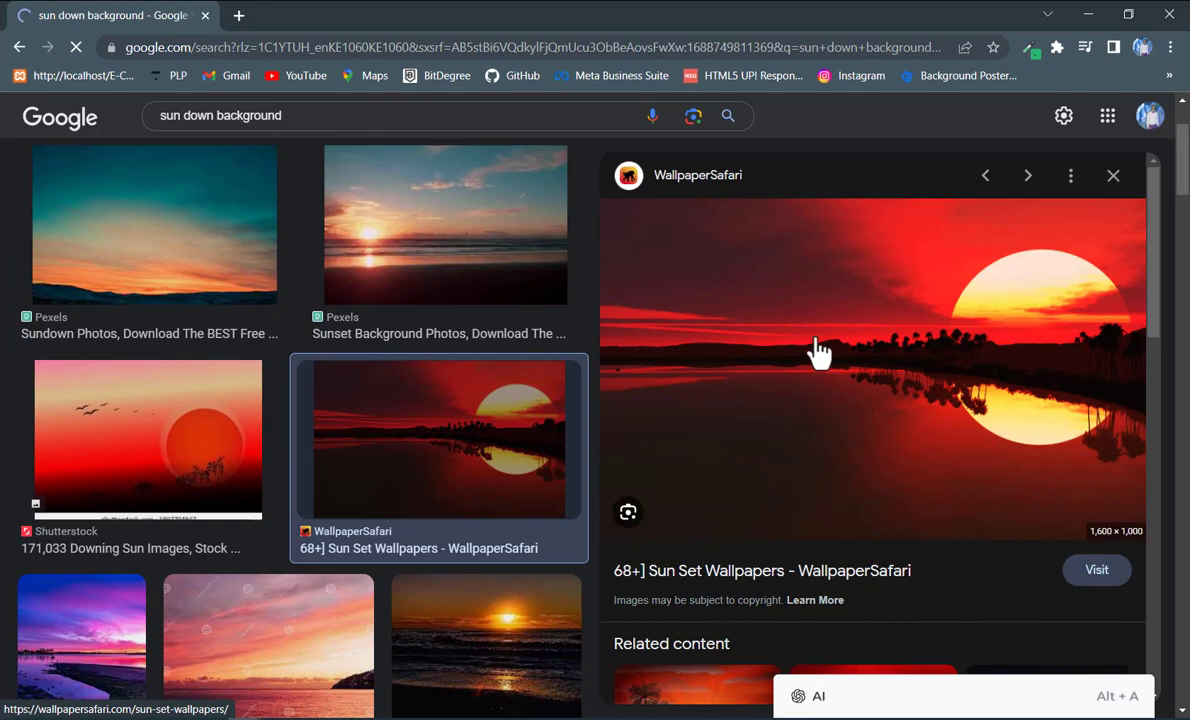
right_click(823, 300)
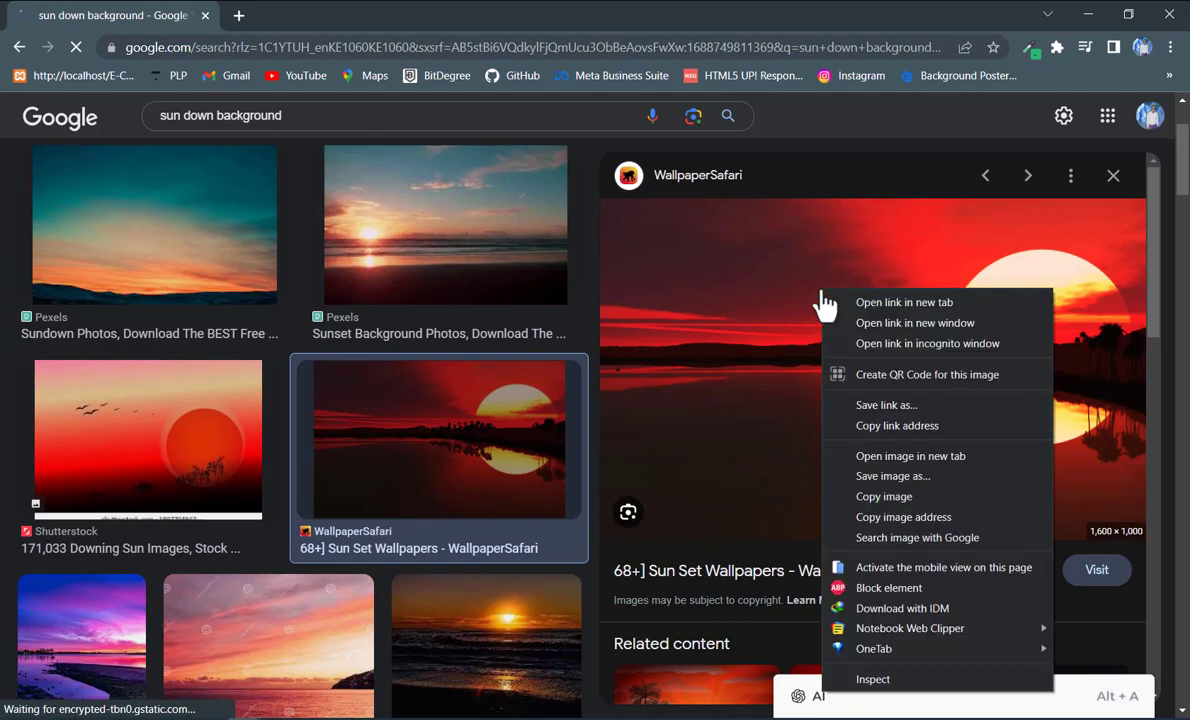
left_click(884, 504)
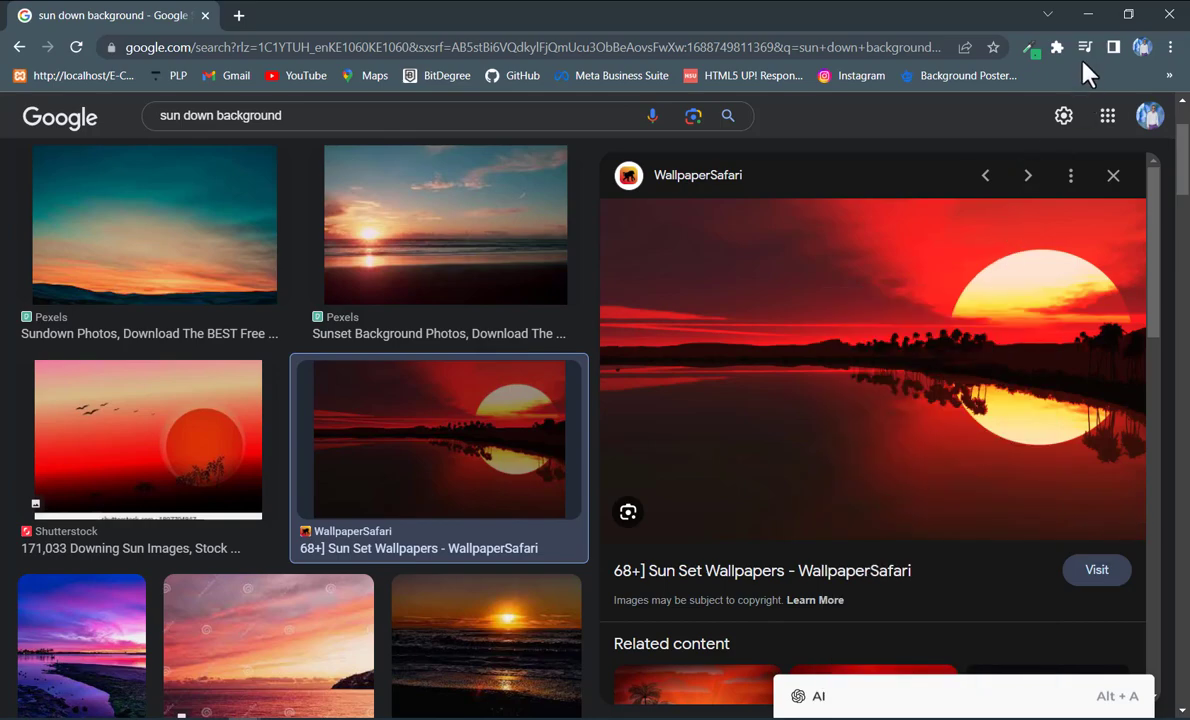
left_click(1082, 15)
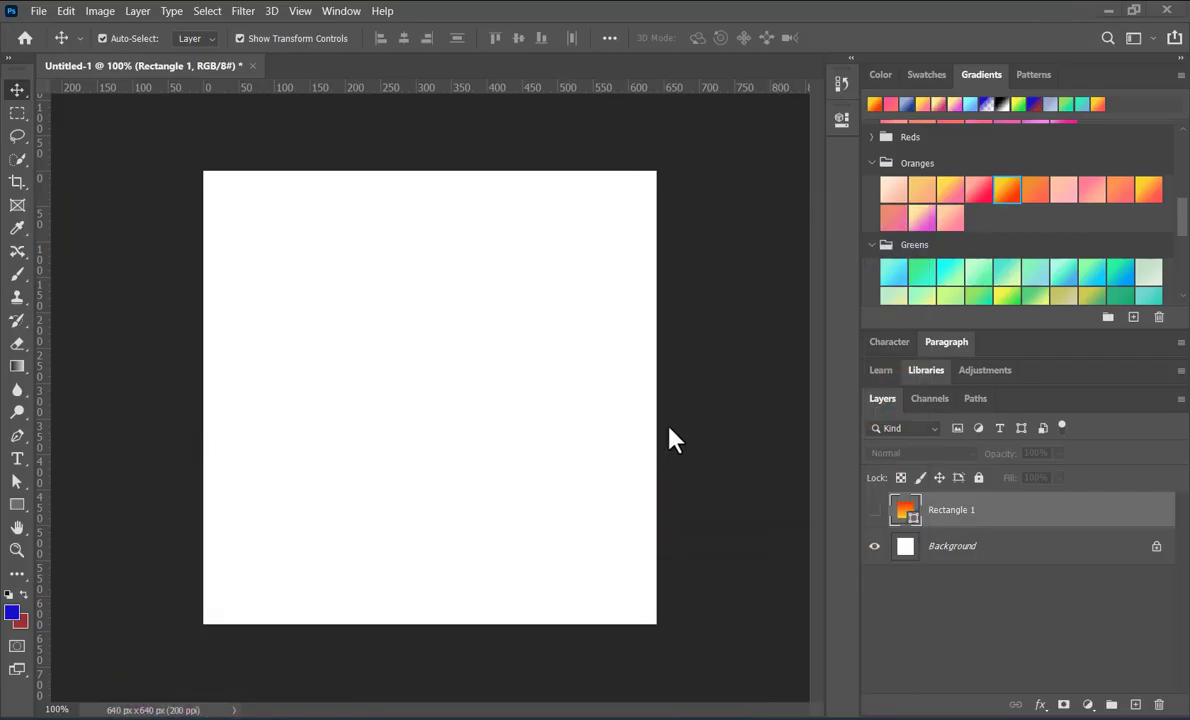
Paste the sunset image into the document, scale it to 68% and position it so it covers the whole canvas
left_click(680, 428)
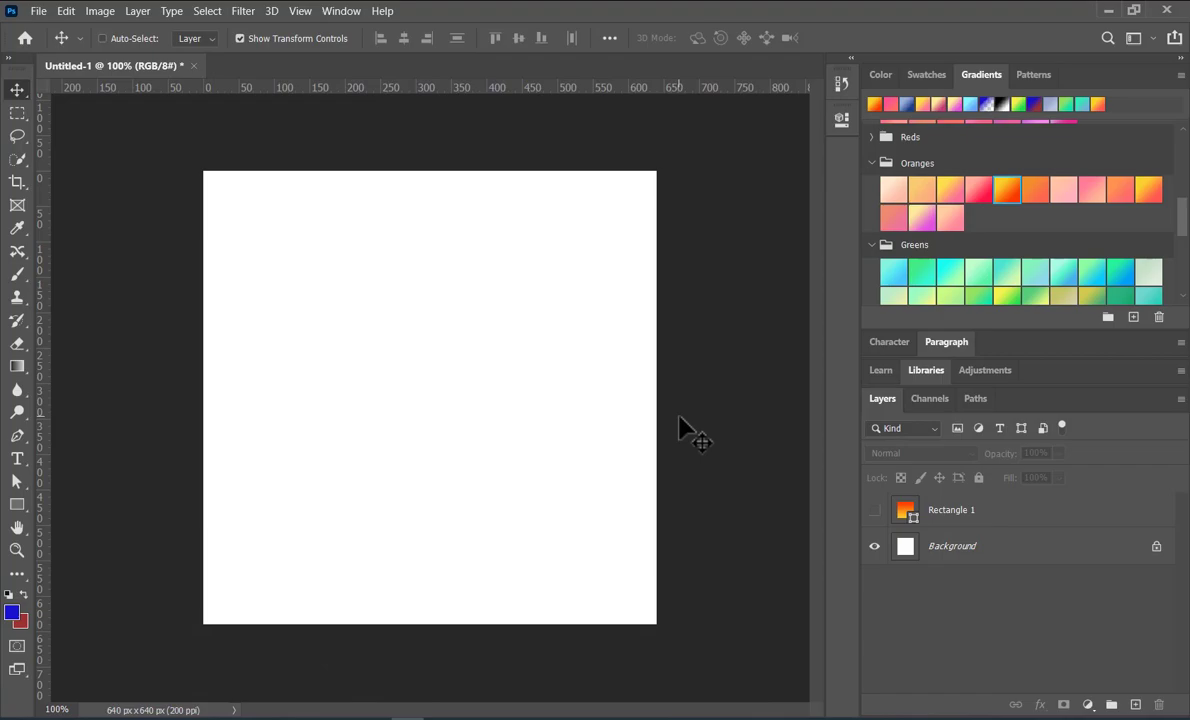
key("ctrl+v")
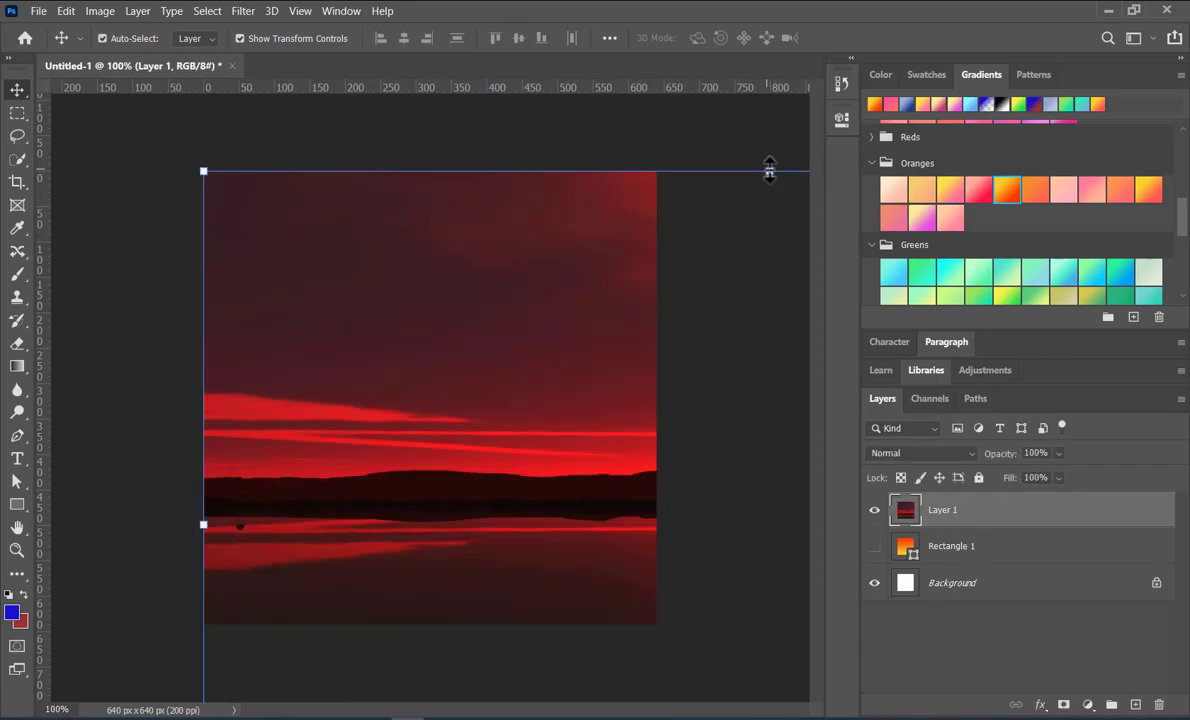
left_click(769, 170)
left_click_drag(758, 263, 736, 395)
left_click_drag(547, 473, 289, 212)
left_click_drag(481, 214, 452, 233)
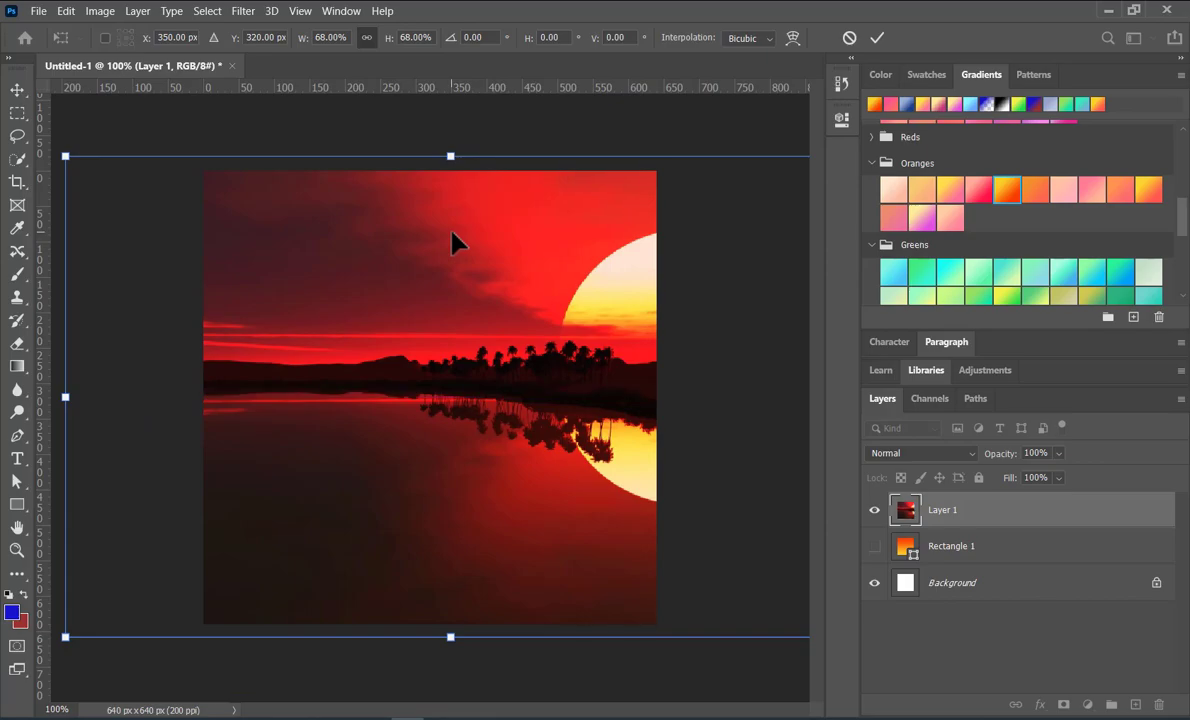
left_click(877, 38)
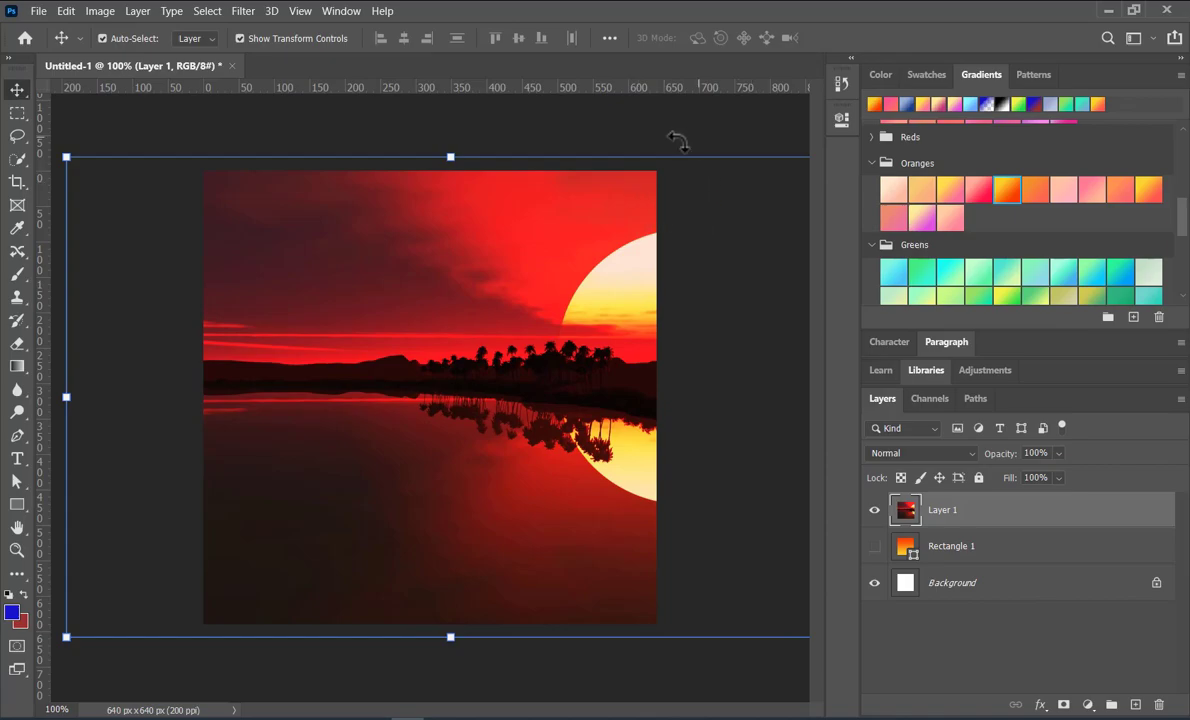
left_click(140, 129)
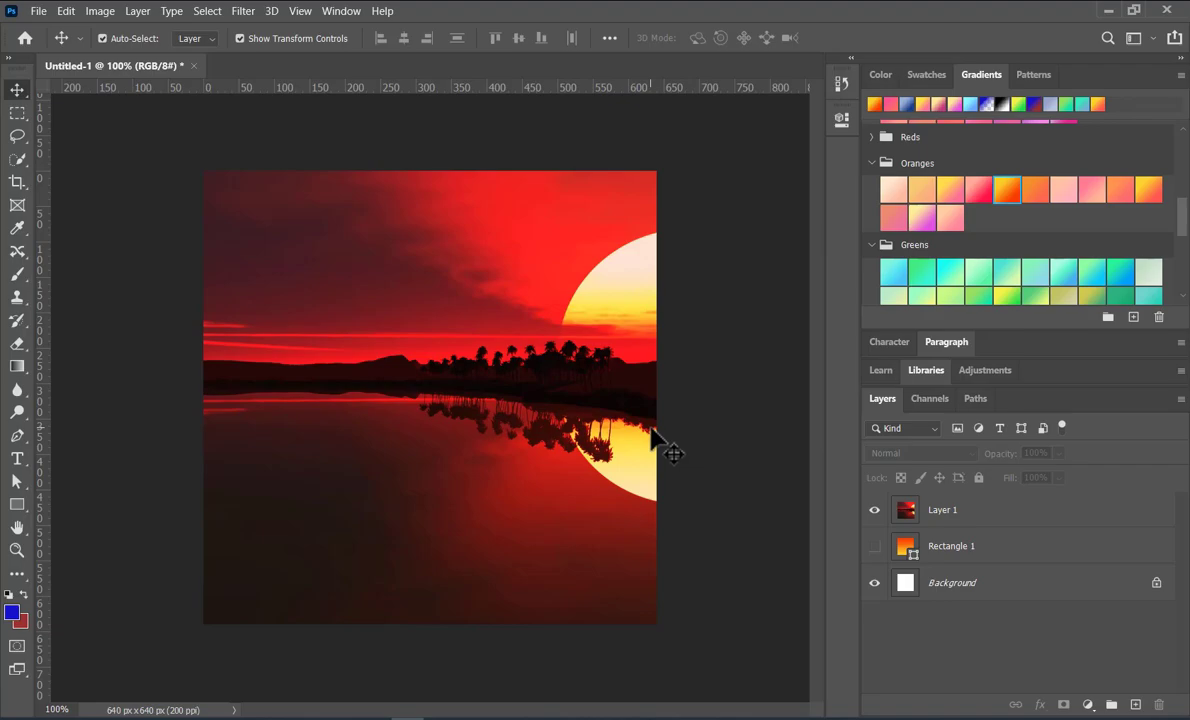
Try lowering the opacity of Layer 1 to about 47%, and restore it to 100%
left_click(480, 400)
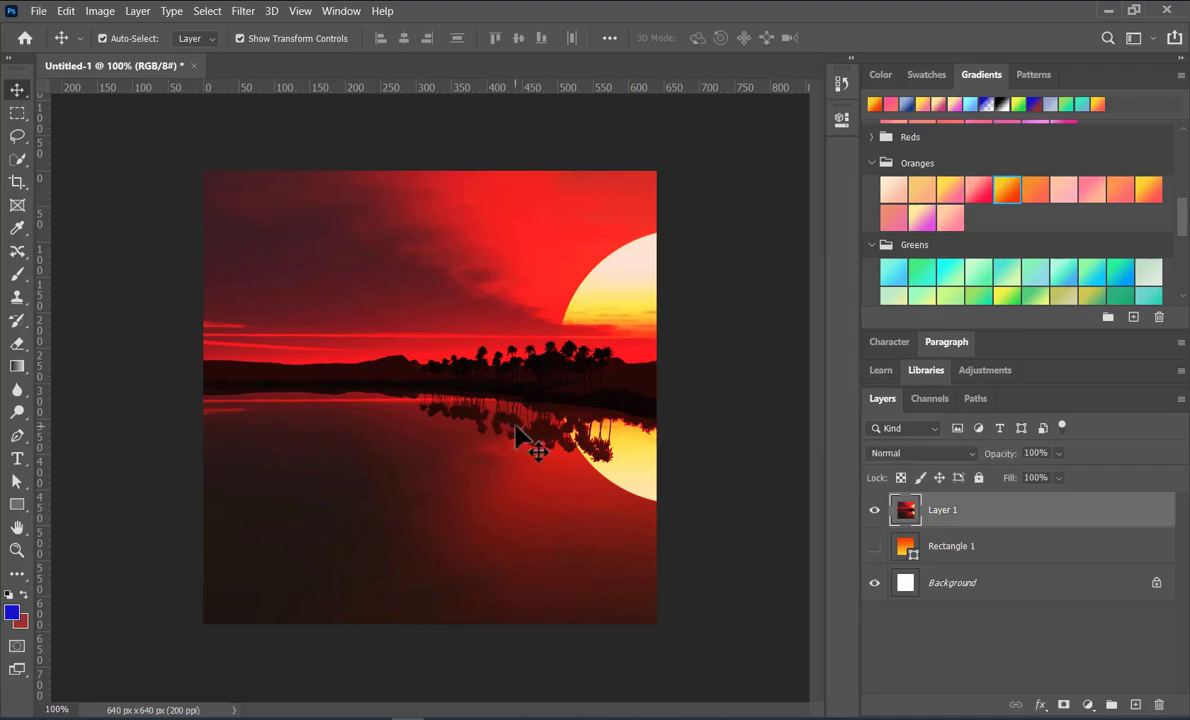
left_click(1058, 453)
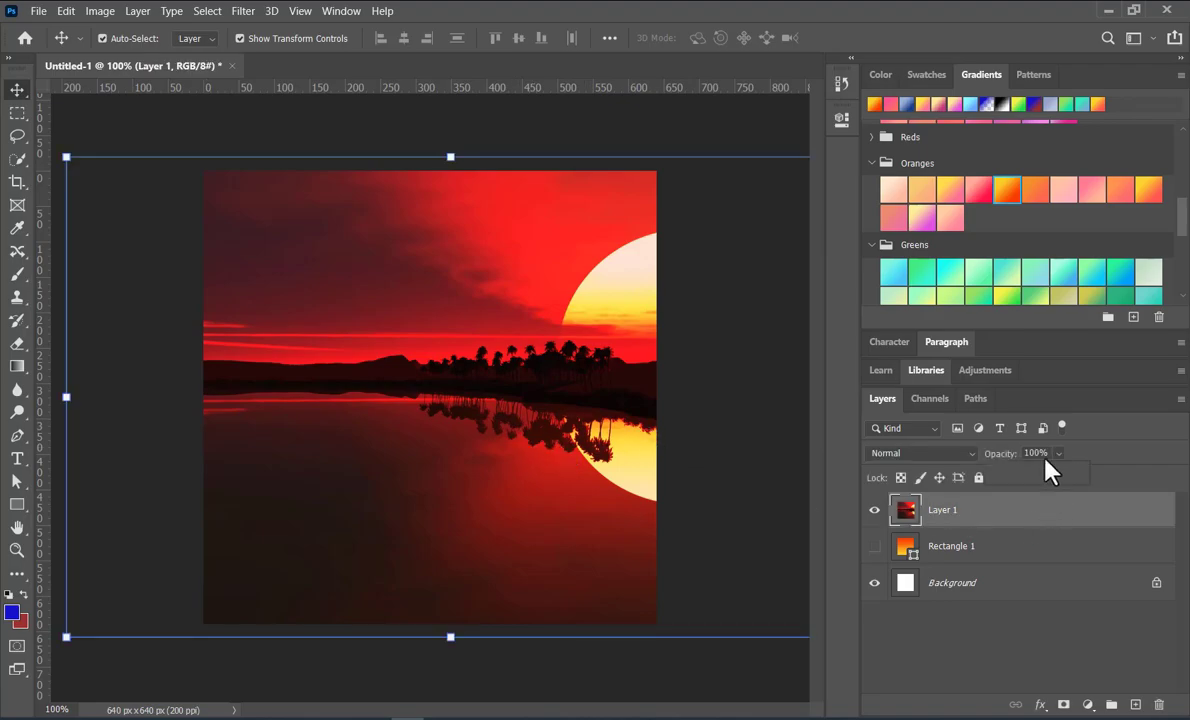
left_click(1022, 474)
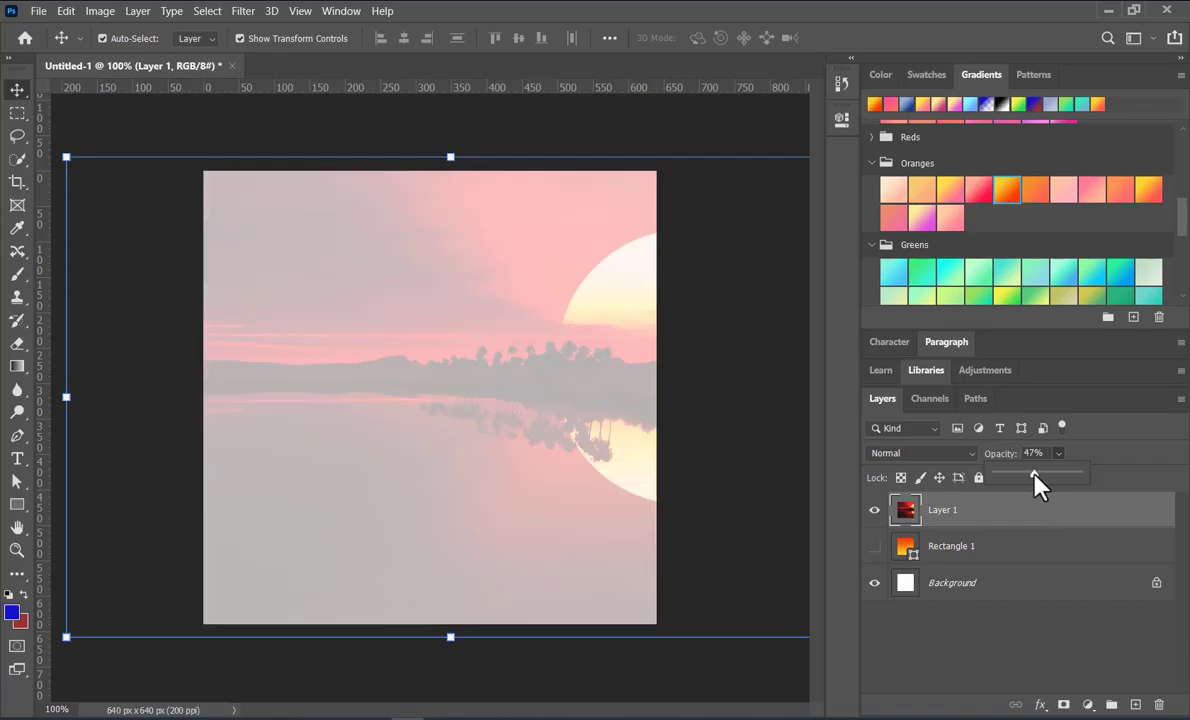
left_click_drag(1034, 473, 1102, 470)
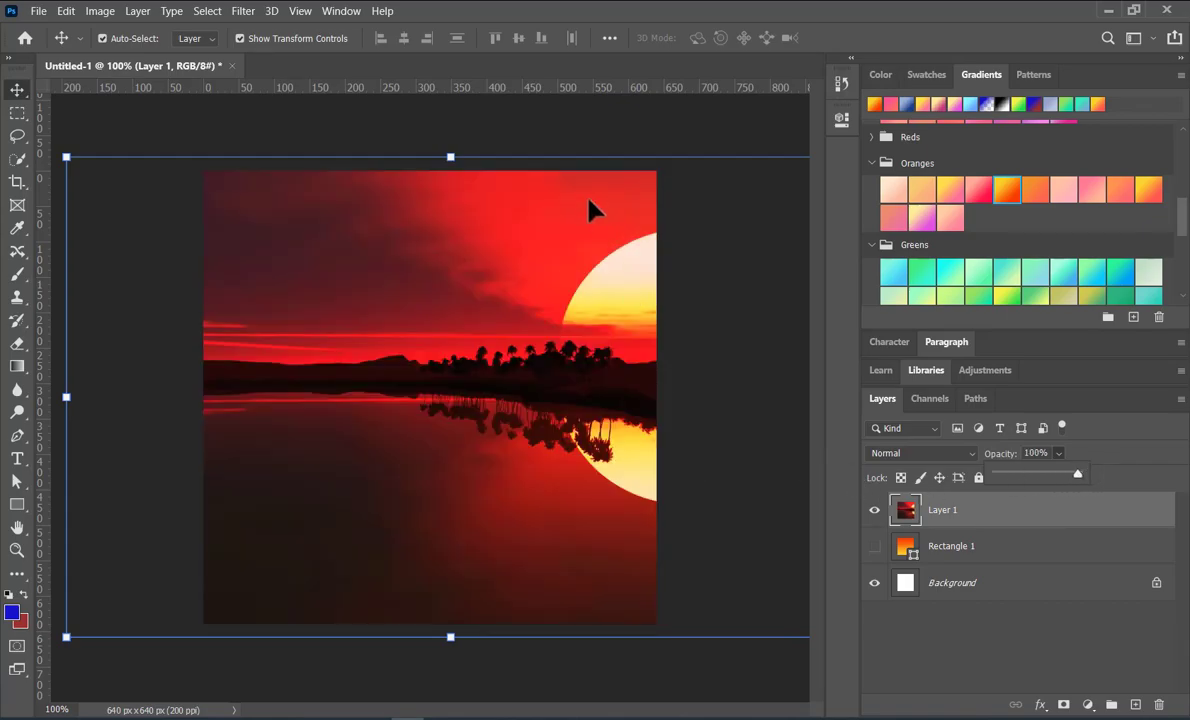
left_click(640, 145)
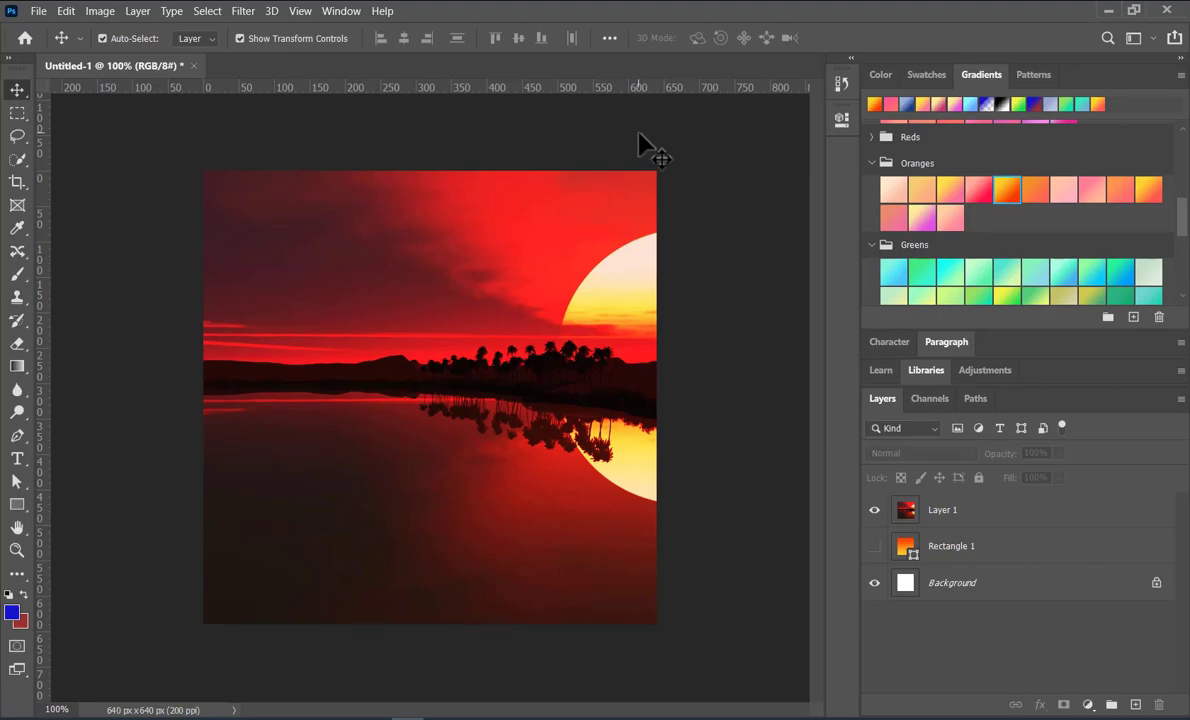
Draw a light orange rectangle of about 669 by 671 px over the whole canvas, using the recent swatch as its fill
left_click_drag(21, 500, 66, 498)
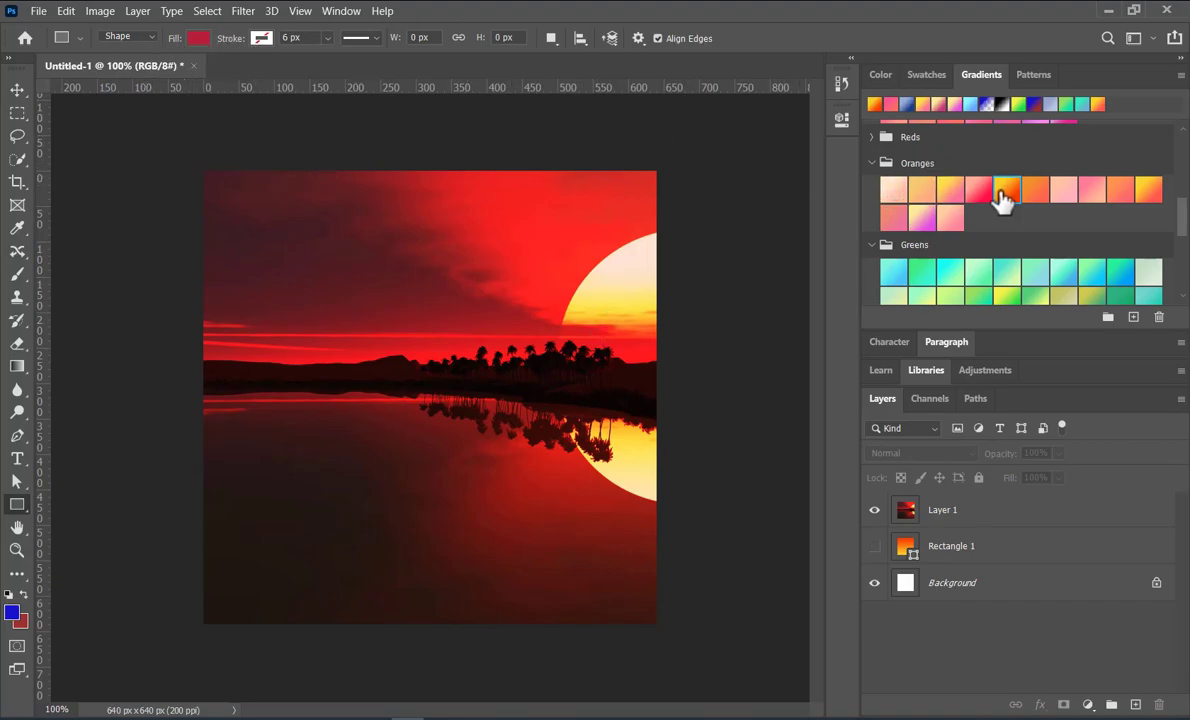
scroll(1025, 196, "up", 1)
scroll(1022, 180, "up", 8)
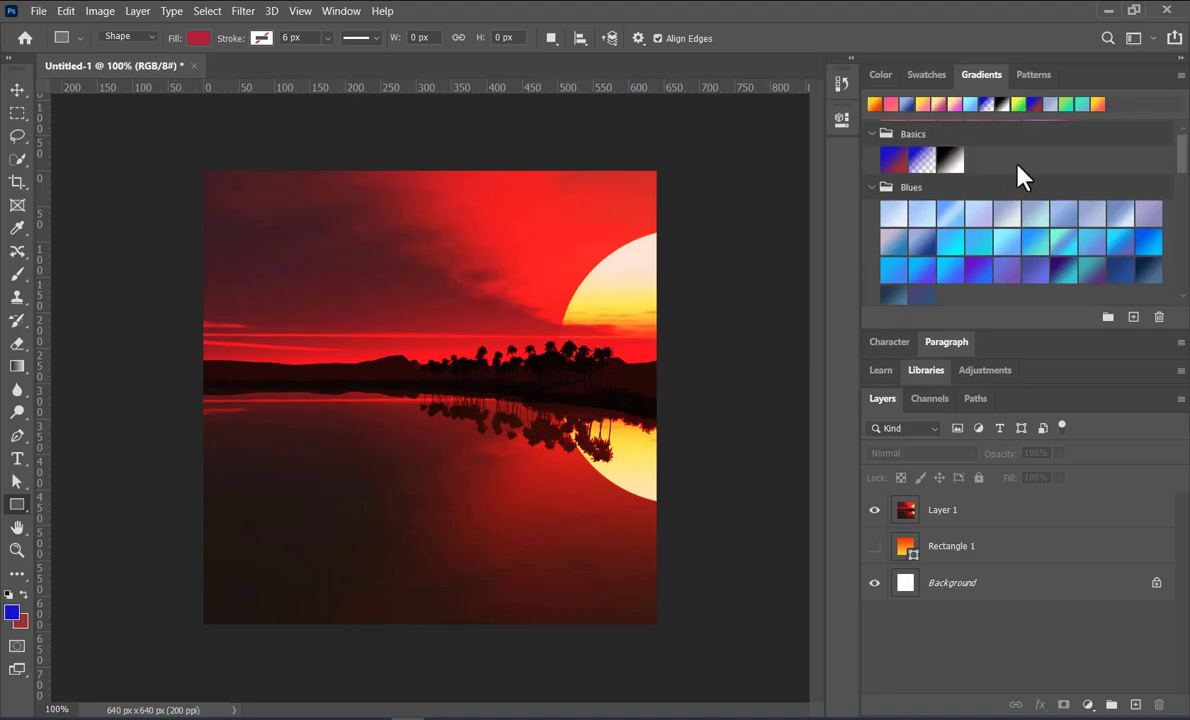
left_click(884, 76)
left_click(922, 77)
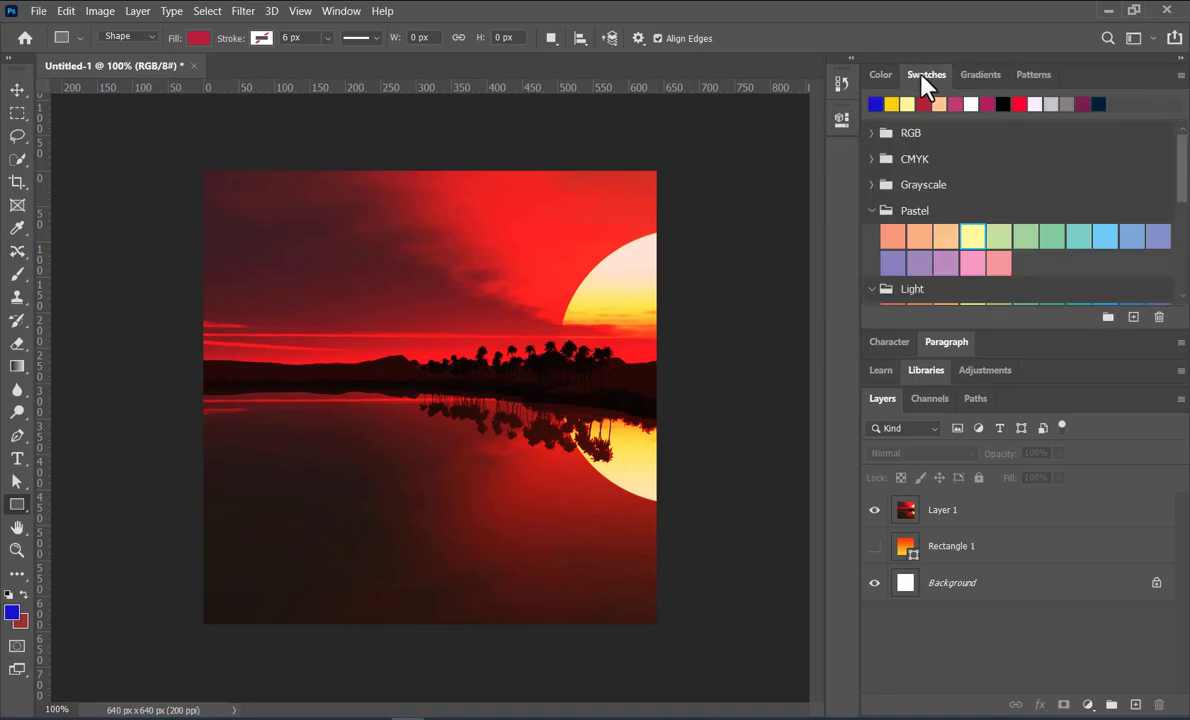
left_click(939, 104)
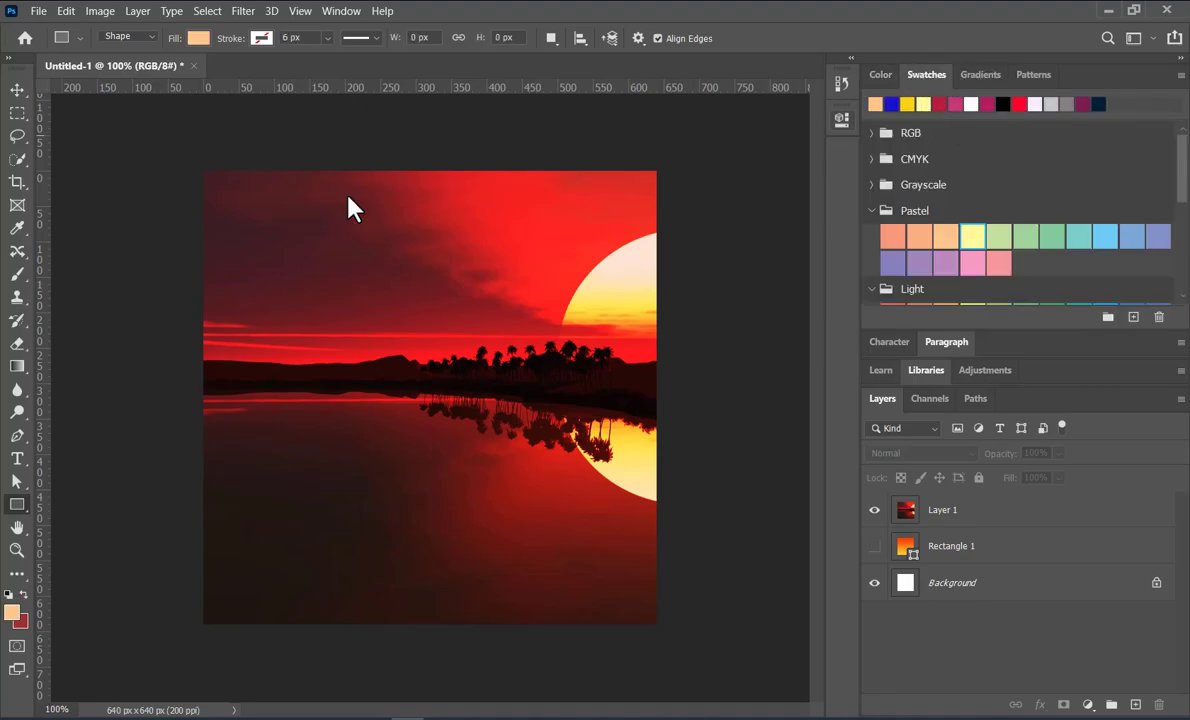
left_click_drag(196, 158, 669, 633)
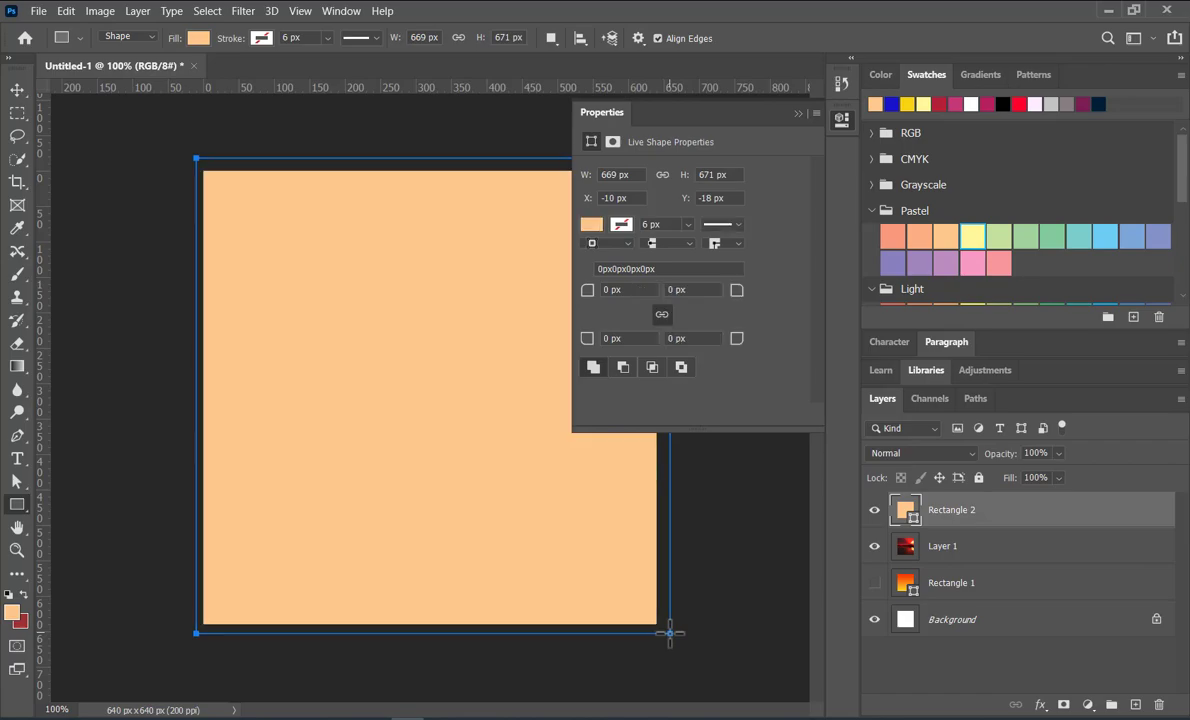
left_click(798, 115)
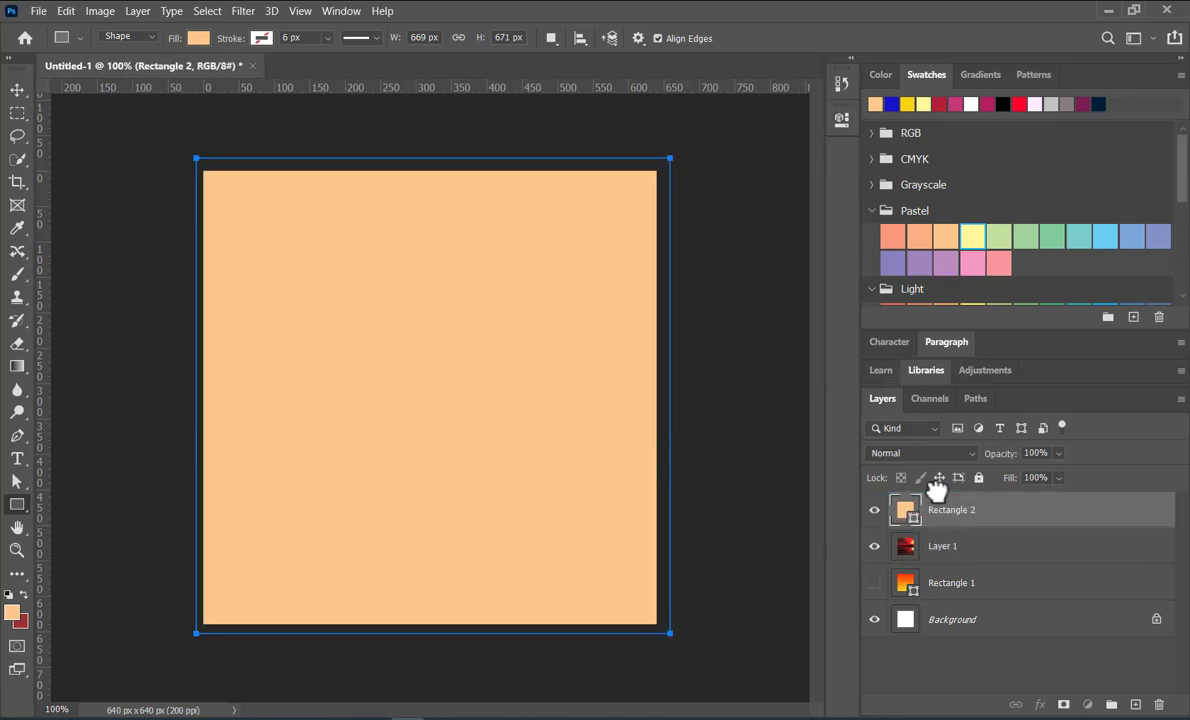
Try the Pin Light blend mode on the Rectangle 2 layer
left_click(945, 545)
mouse_move(948, 555)
left_mouse_down()
mouse_move(935, 499)
mouse_move(950, 556)
left_mouse_up()
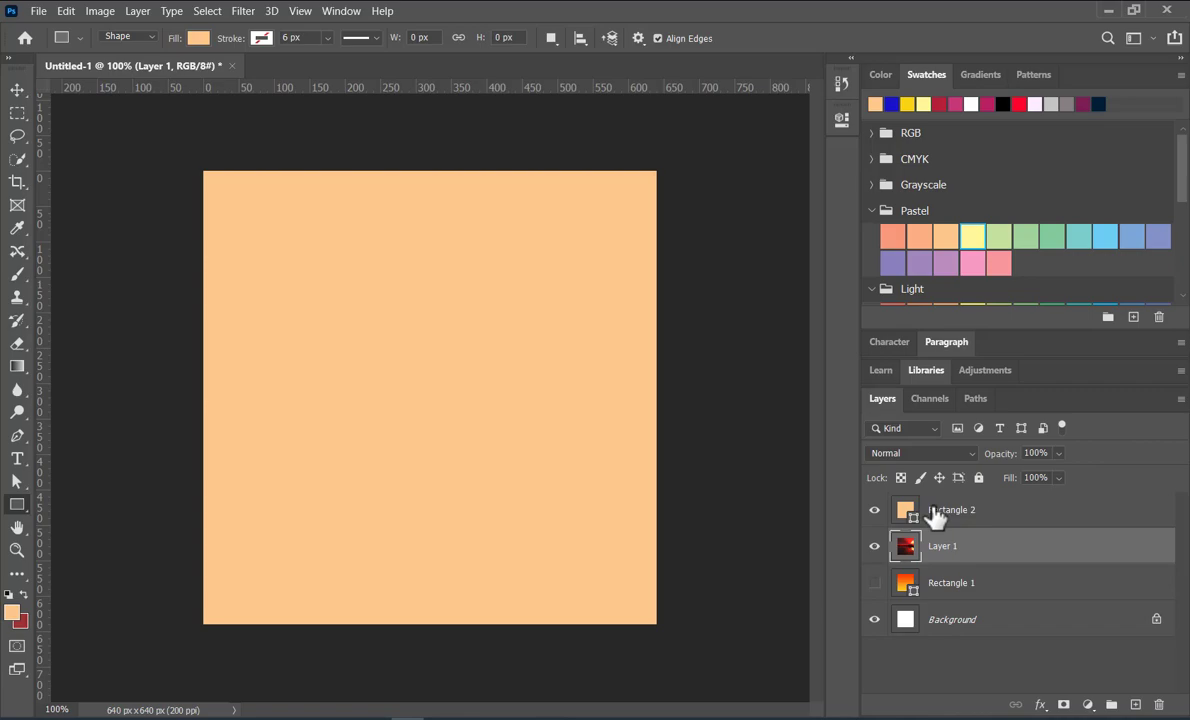
left_click(937, 510)
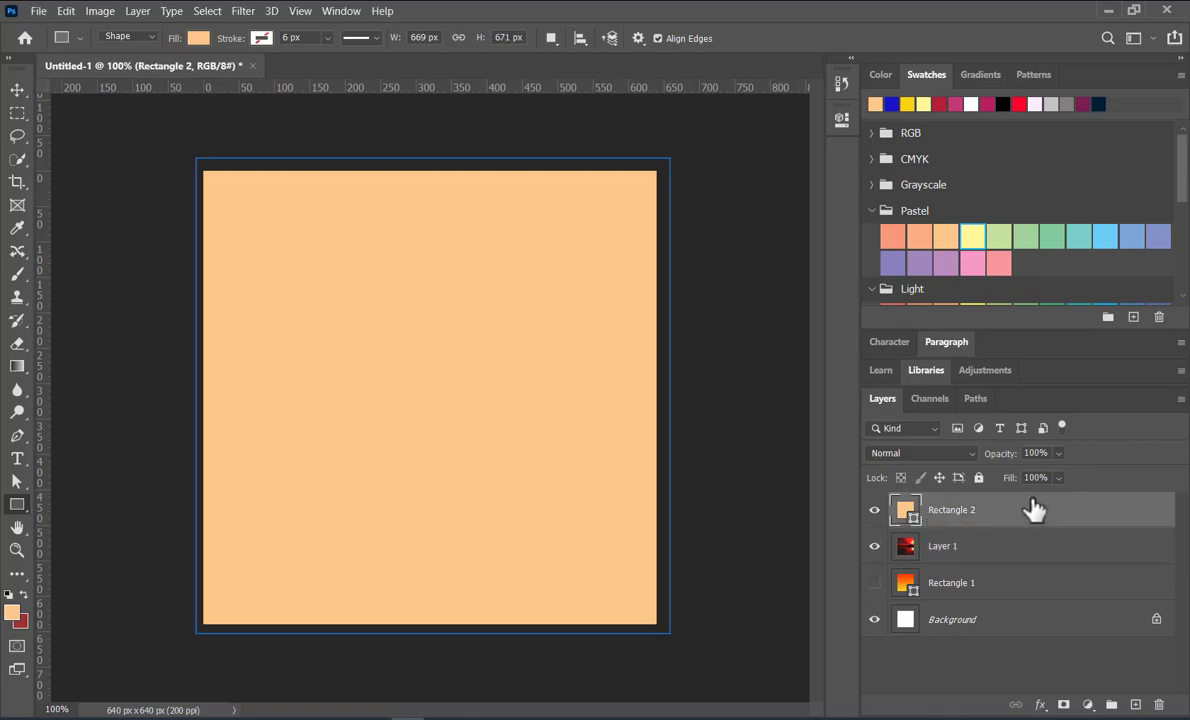
left_click(945, 452)
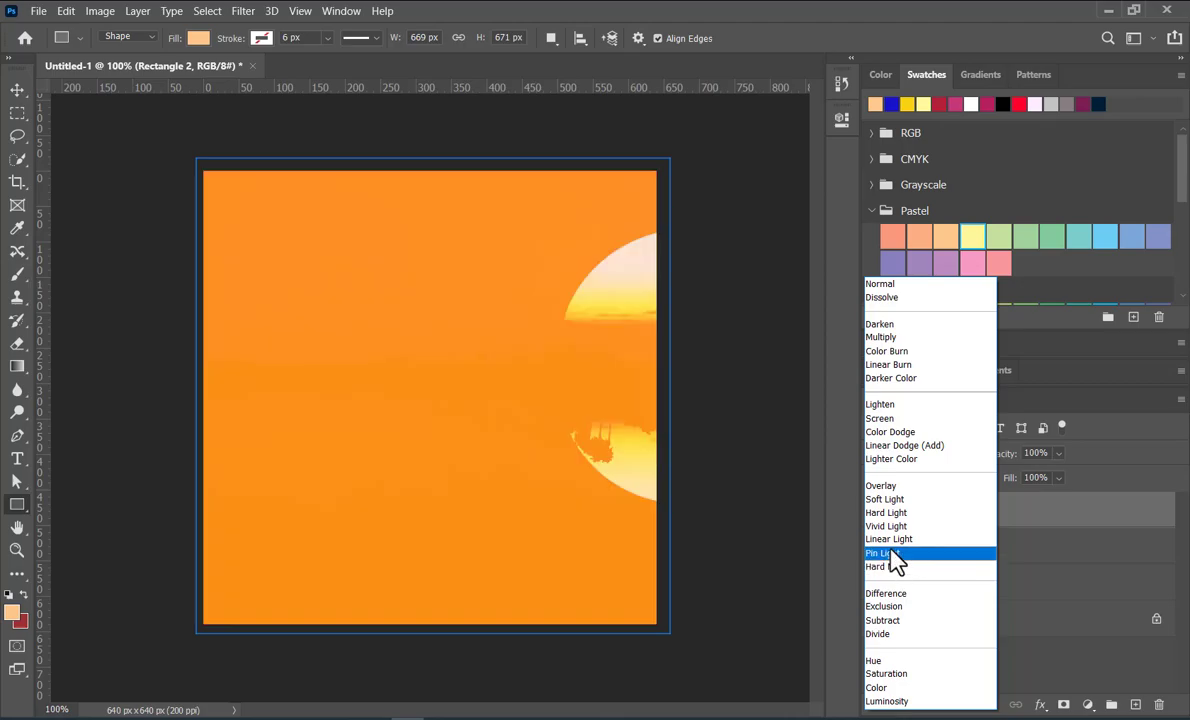
left_click(890, 553)
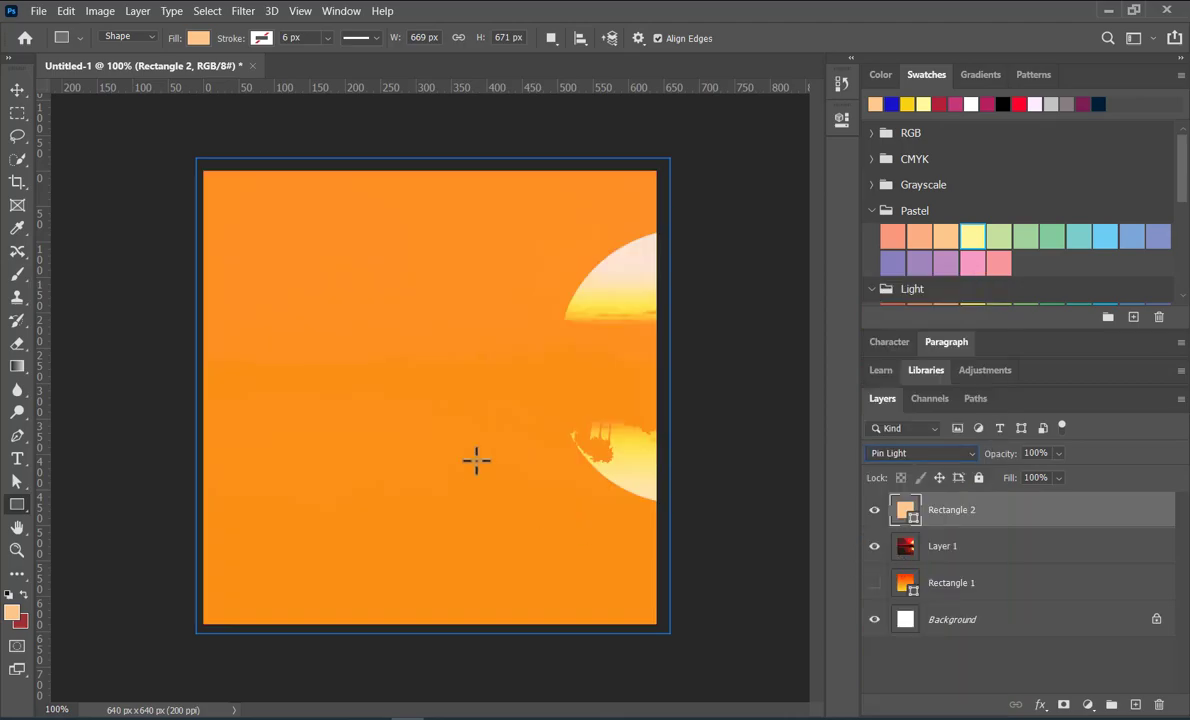
Try the Color blend mode on the Rectangle 2 layer and preview other blend modes such as Linear Light
left_click(950, 454)
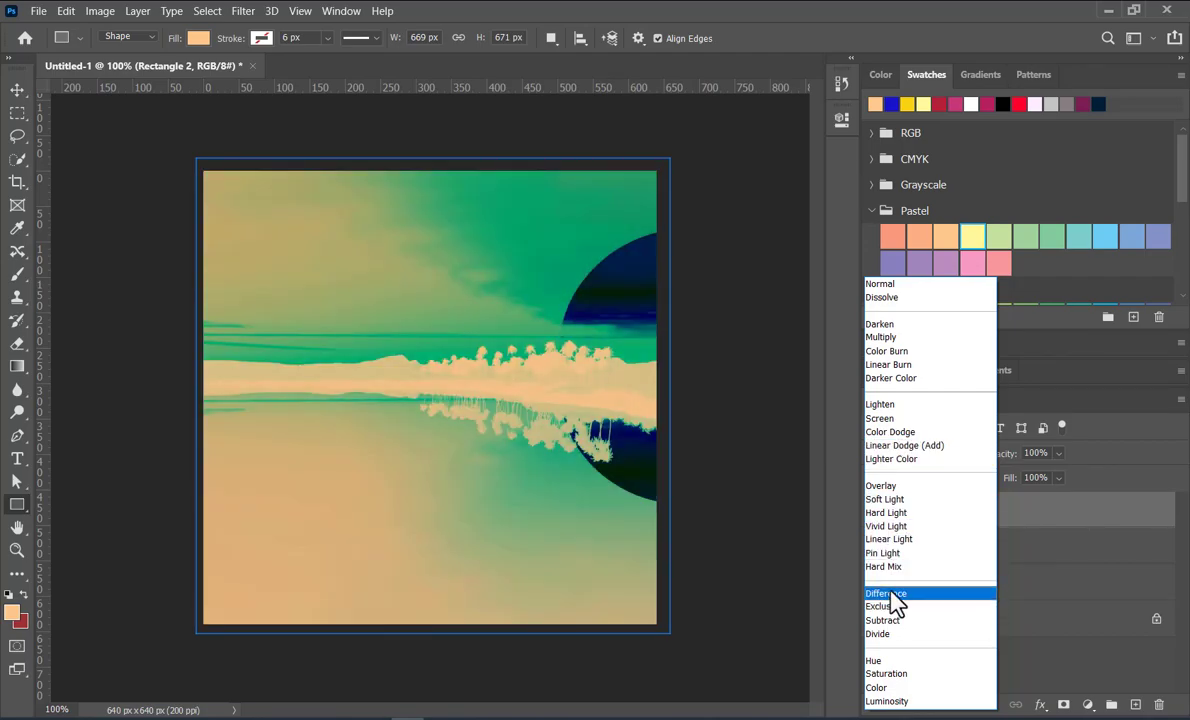
left_click(880, 689)
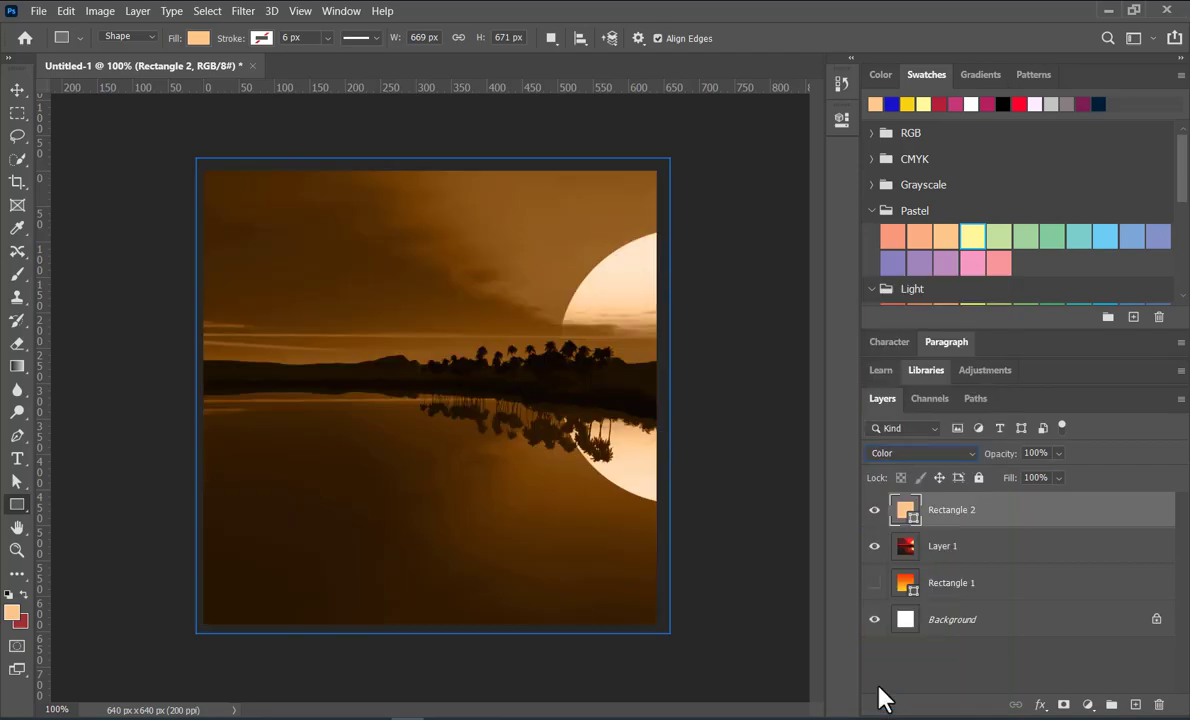
left_click(956, 453)
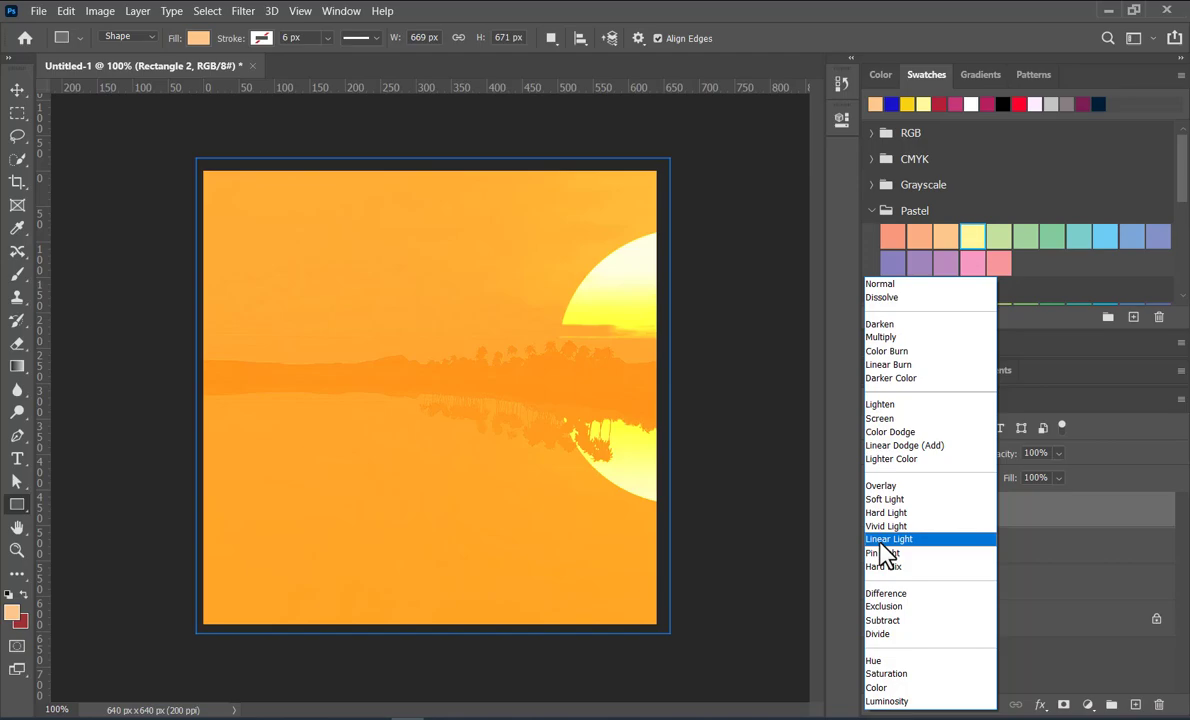
left_click(839, 408)
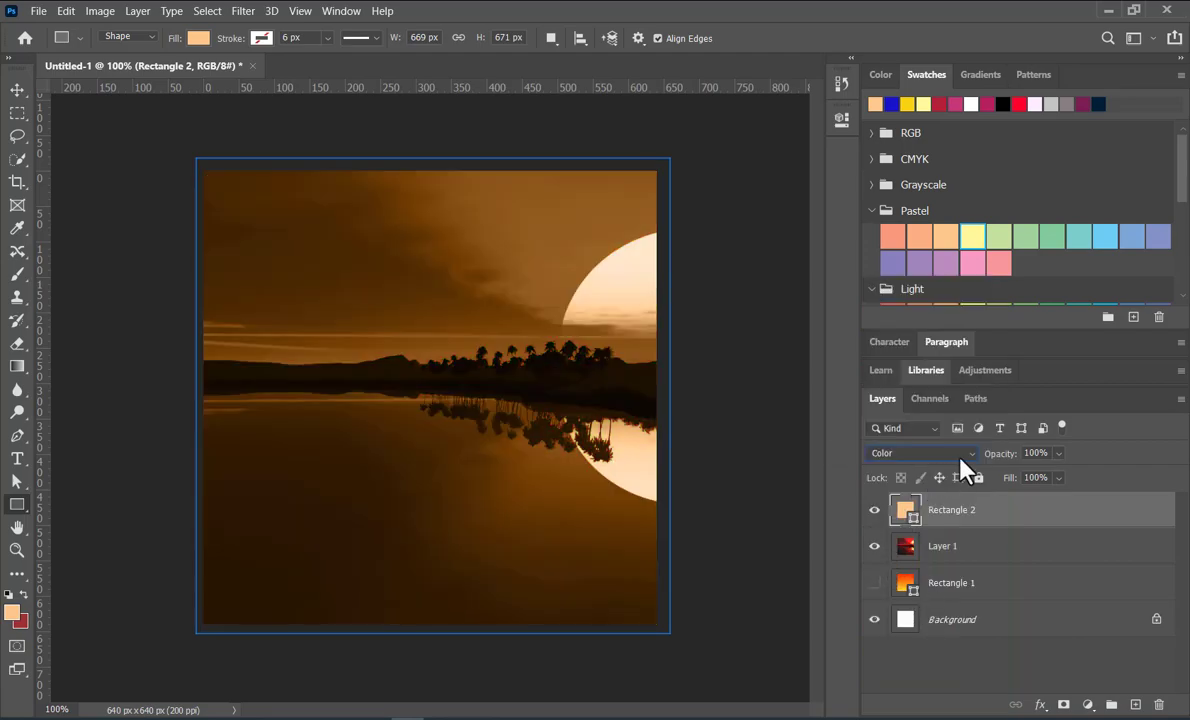
Set the Rectangle 2 layer's blend mode to Normal and move the layer beneath Layer 1
left_click(900, 452)
left_click(898, 288)
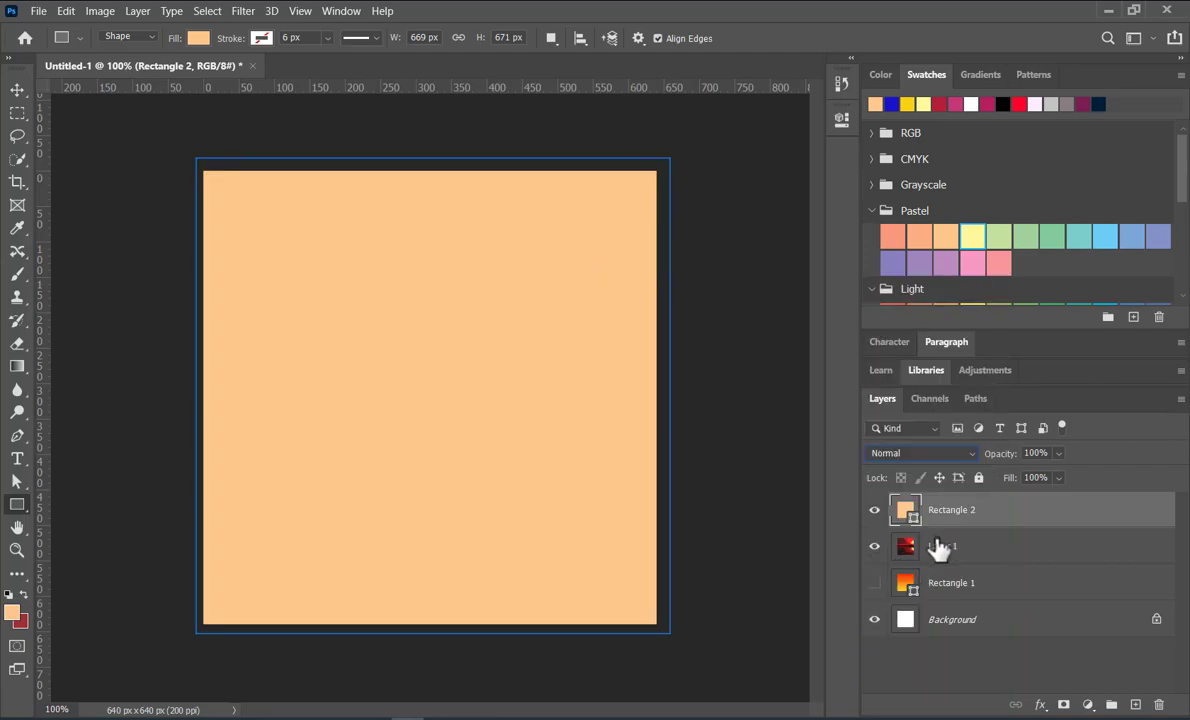
left_click_drag(948, 512, 944, 563)
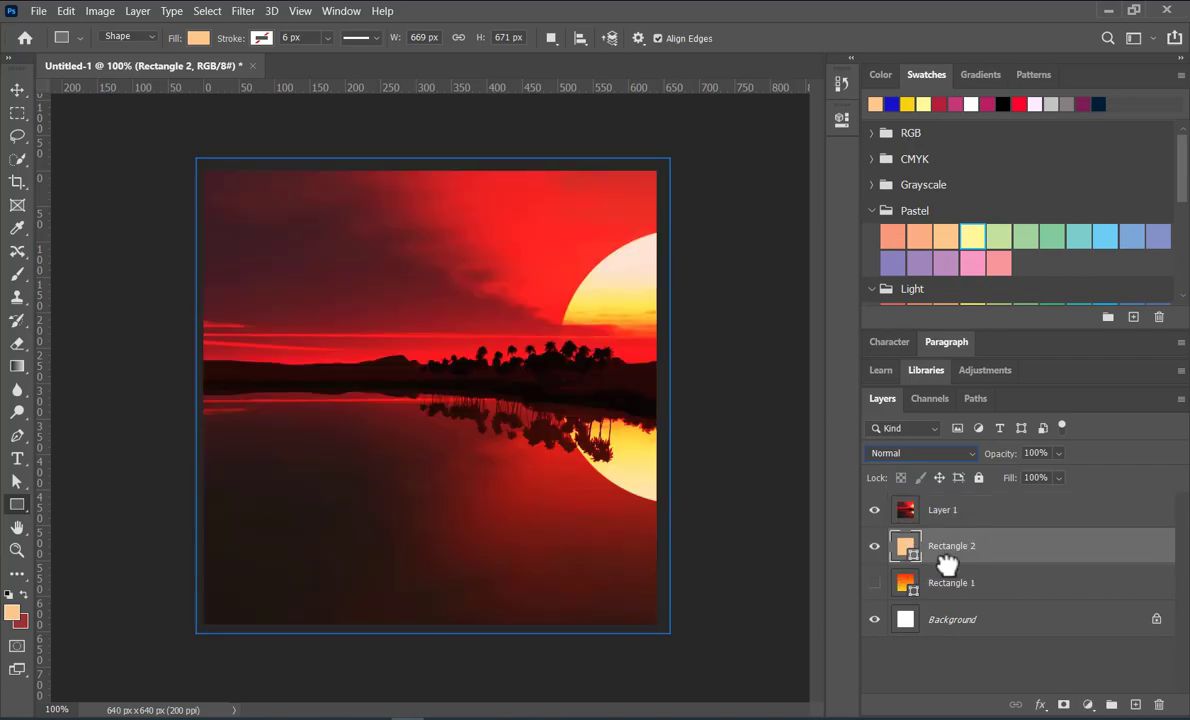
Hide Layer 1 and Rectangle 2, and make the gradient-filled Rectangle 1 layer visible
left_click(875, 511)
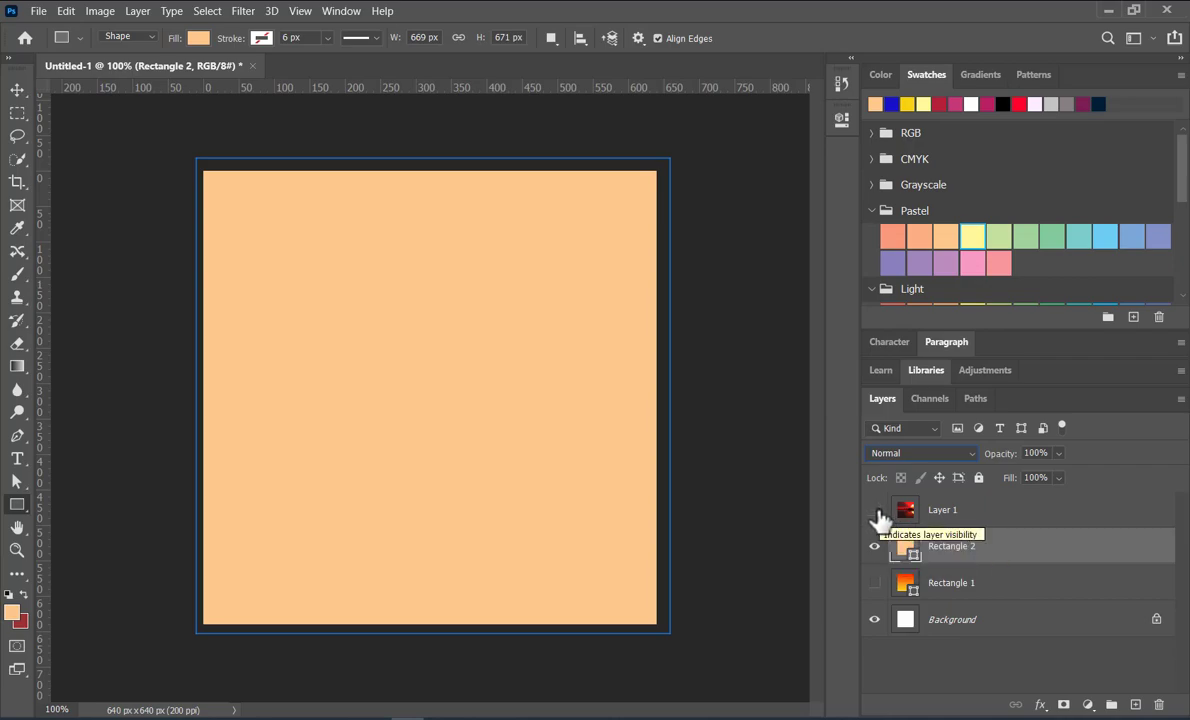
left_click(875, 547)
left_click(875, 583)
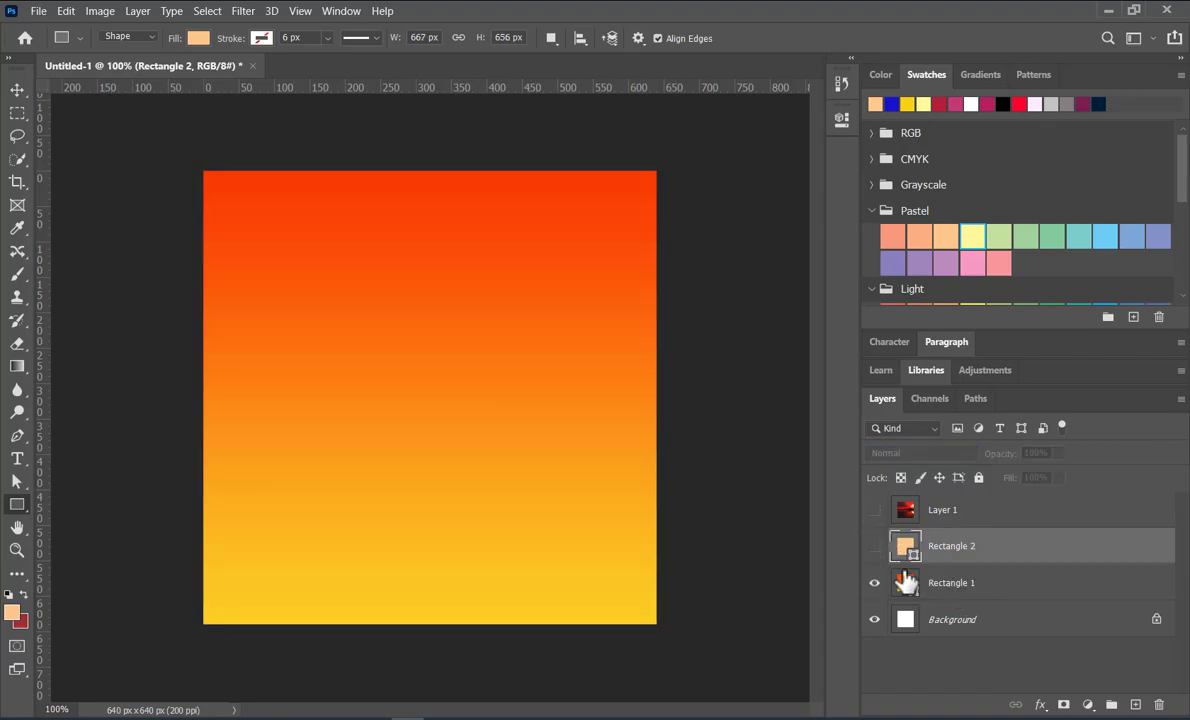
Move Layer 1 directly above Rectangle 1 and make it visible, toggling its visibility to compare the sunset with the gradient
left_click_drag(933, 513, 895, 577)
left_click(875, 546)
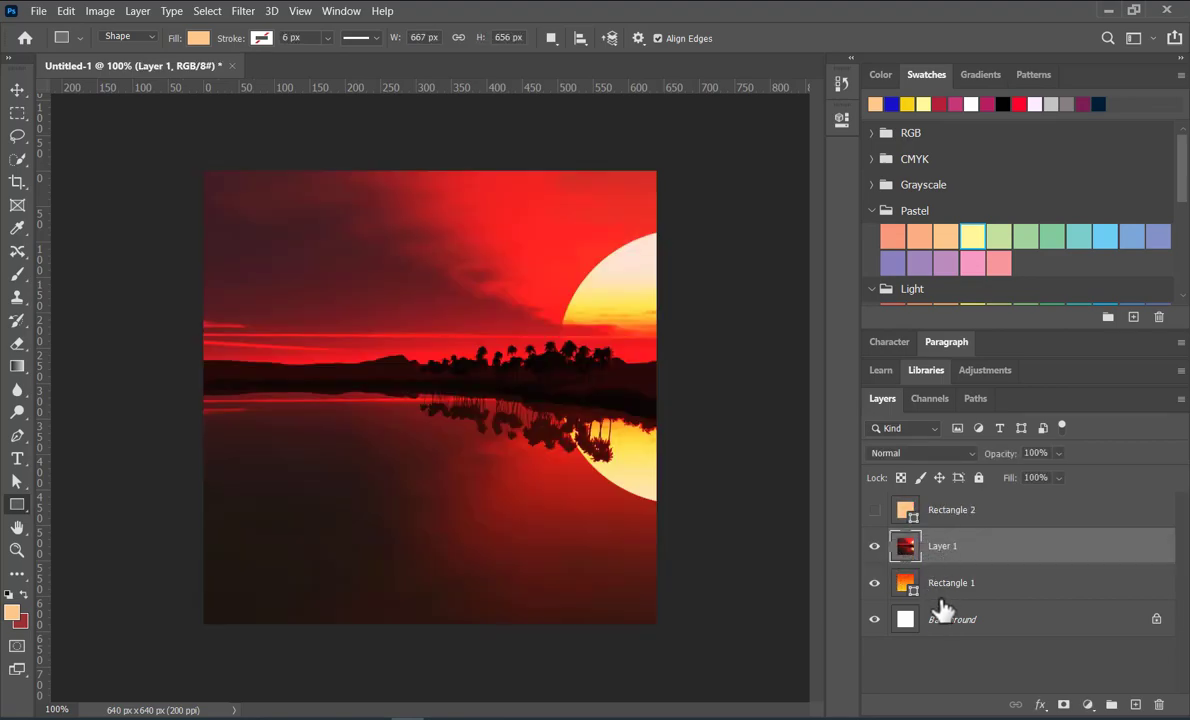
left_click(876, 547)
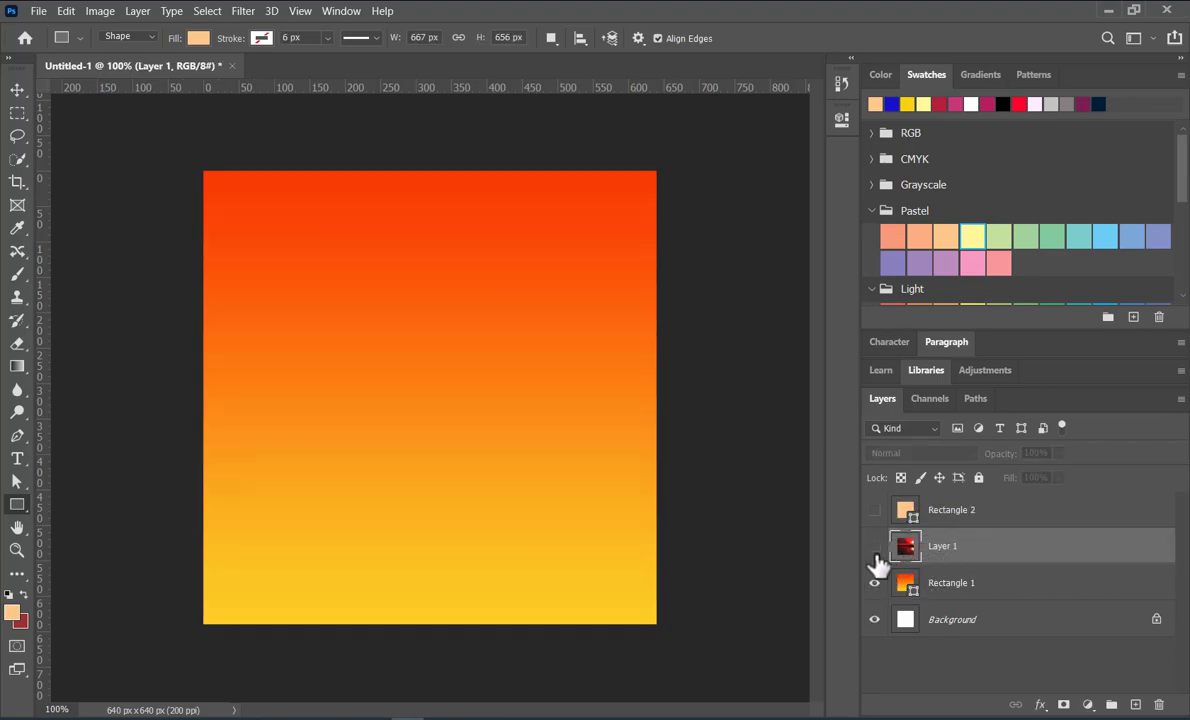
left_click(876, 547)
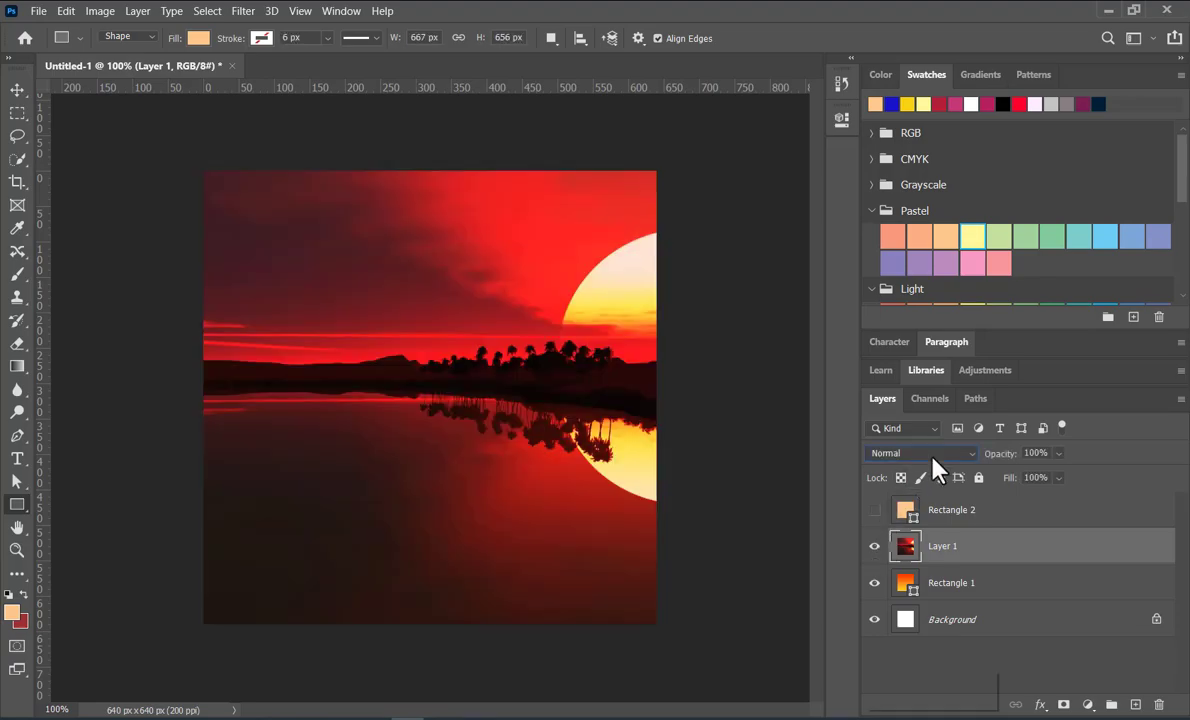
Set Layer 1's blend mode to Linear Light so the sunset blends with the gradient, previewing Hard Mix for comparison
left_click(932, 458)
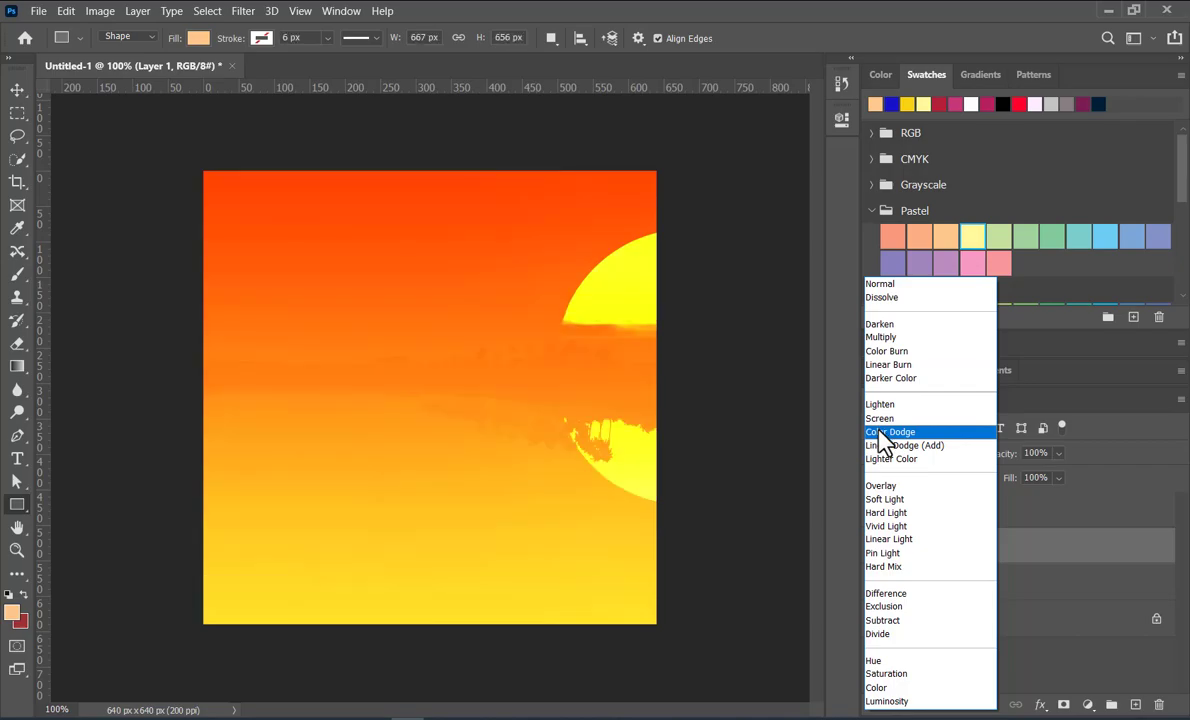
left_click(882, 541)
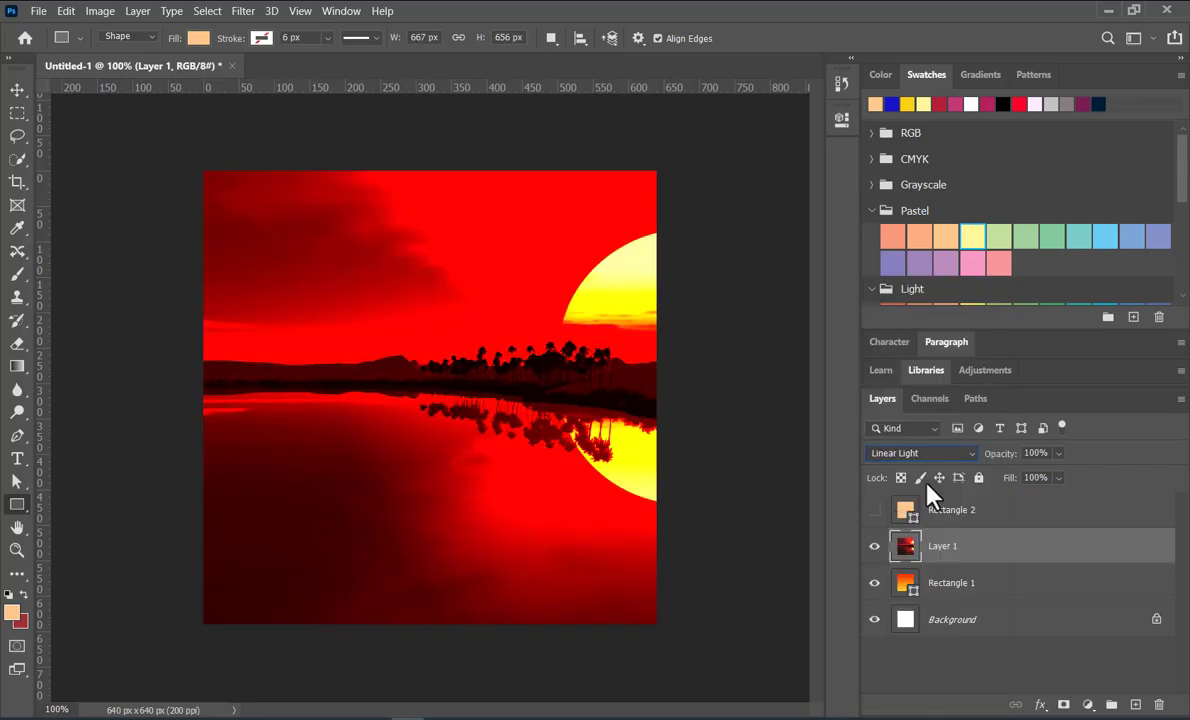
left_click(957, 453)
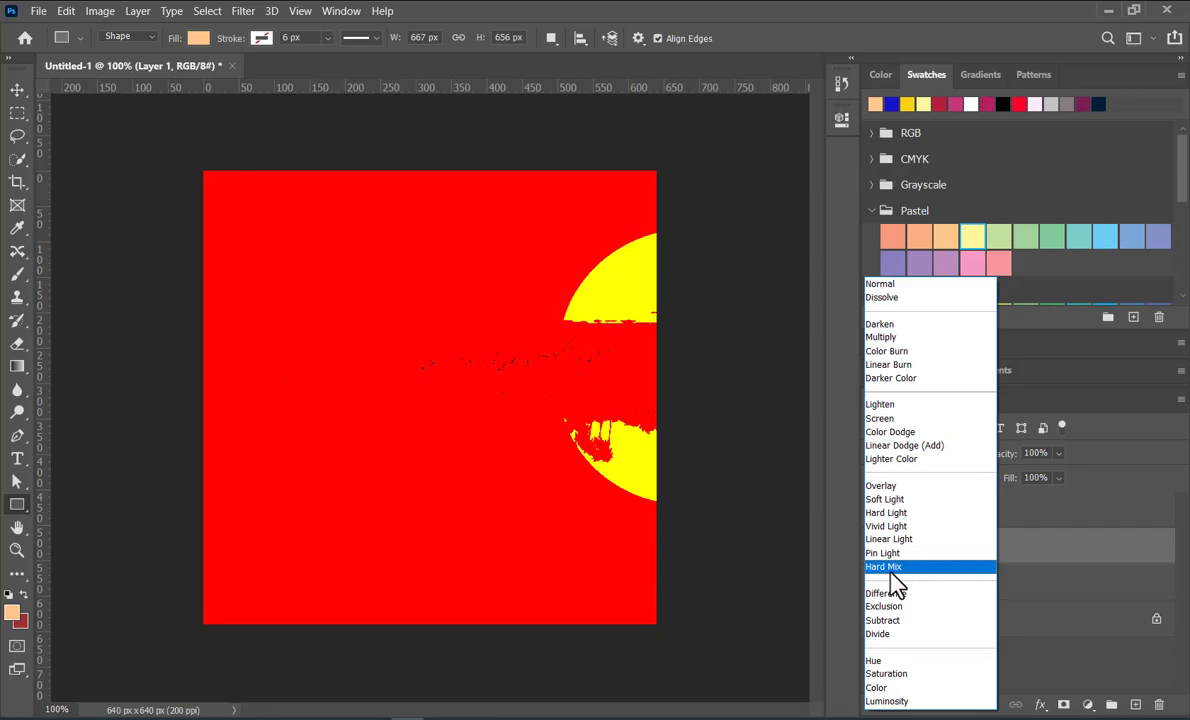
left_click(893, 540)
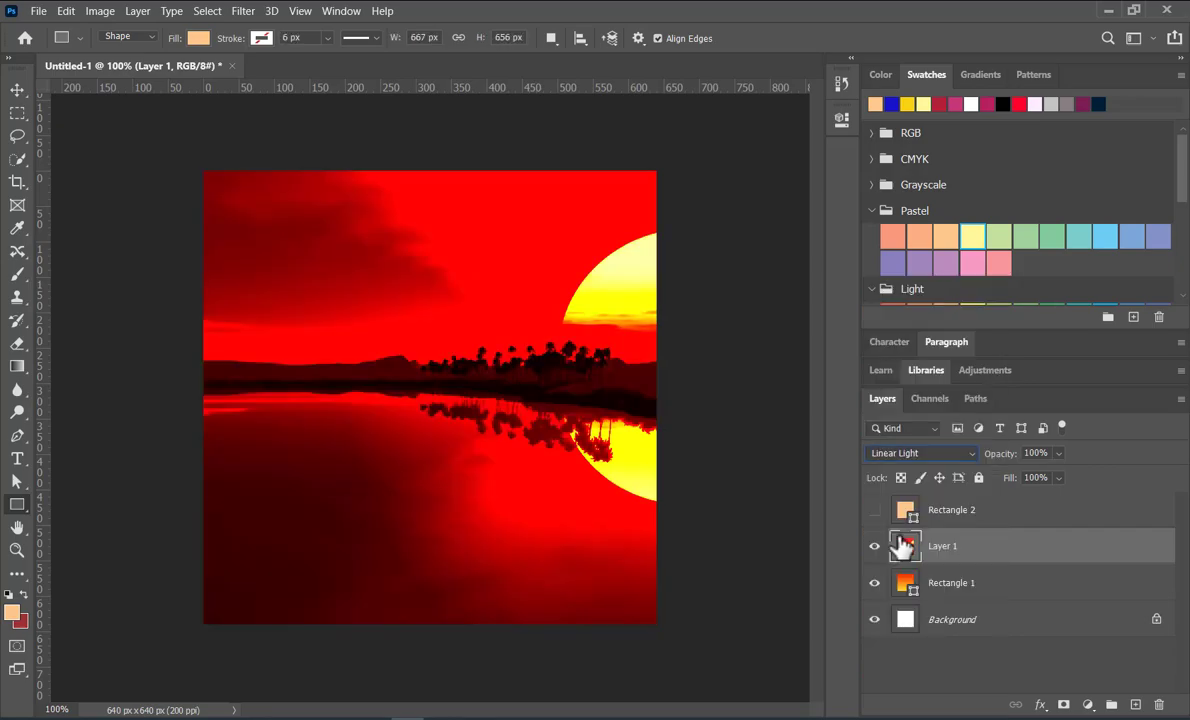
Try lowering the opacity of the Rectangle 1 gradient layer, and restore it to 100%
left_click(965, 585)
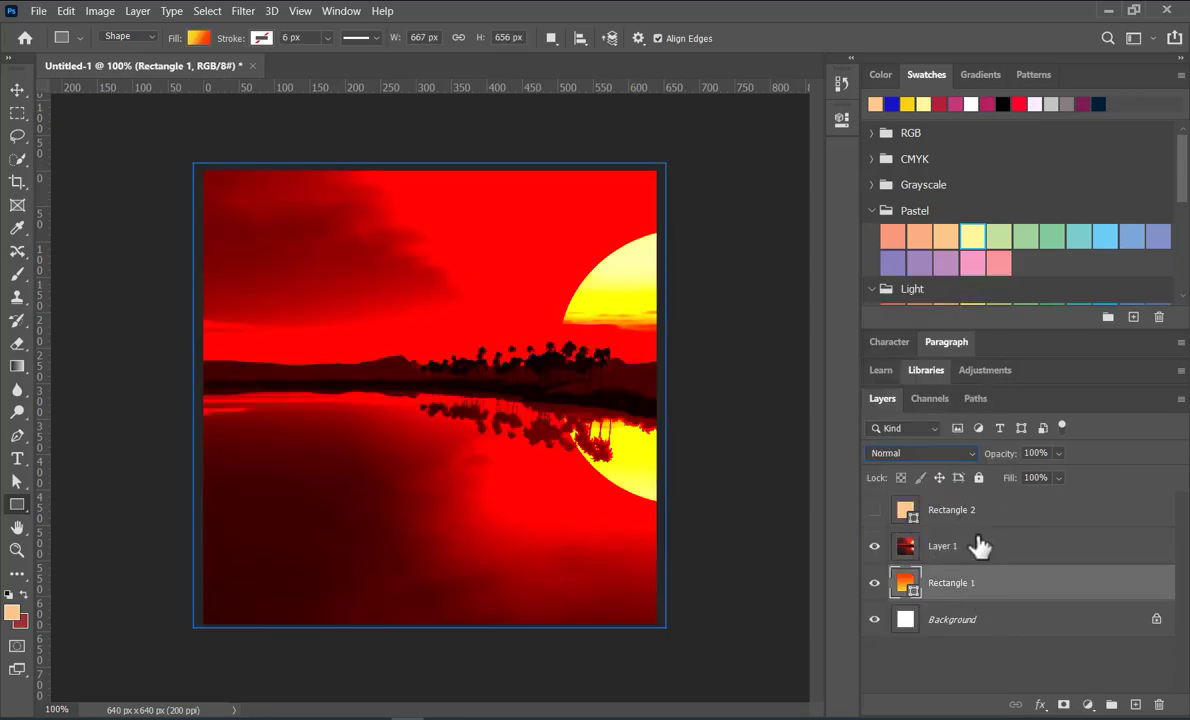
left_click(1058, 453)
mouse_move(1065, 467)
left_mouse_down()
mouse_move(1030, 483)
mouse_move(1081, 481)
left_mouse_up()
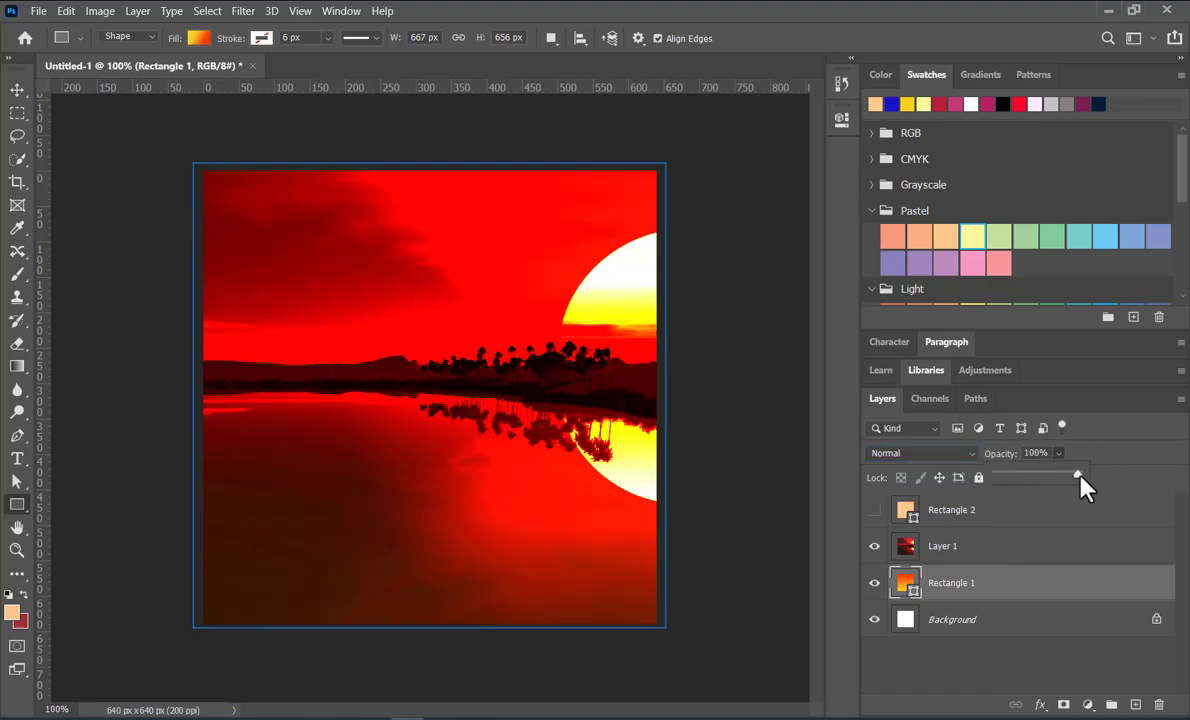
Lower the opacity of Layer 1 to about 51%
left_click(985, 552)
left_click(1058, 455)
left_click(1038, 473)
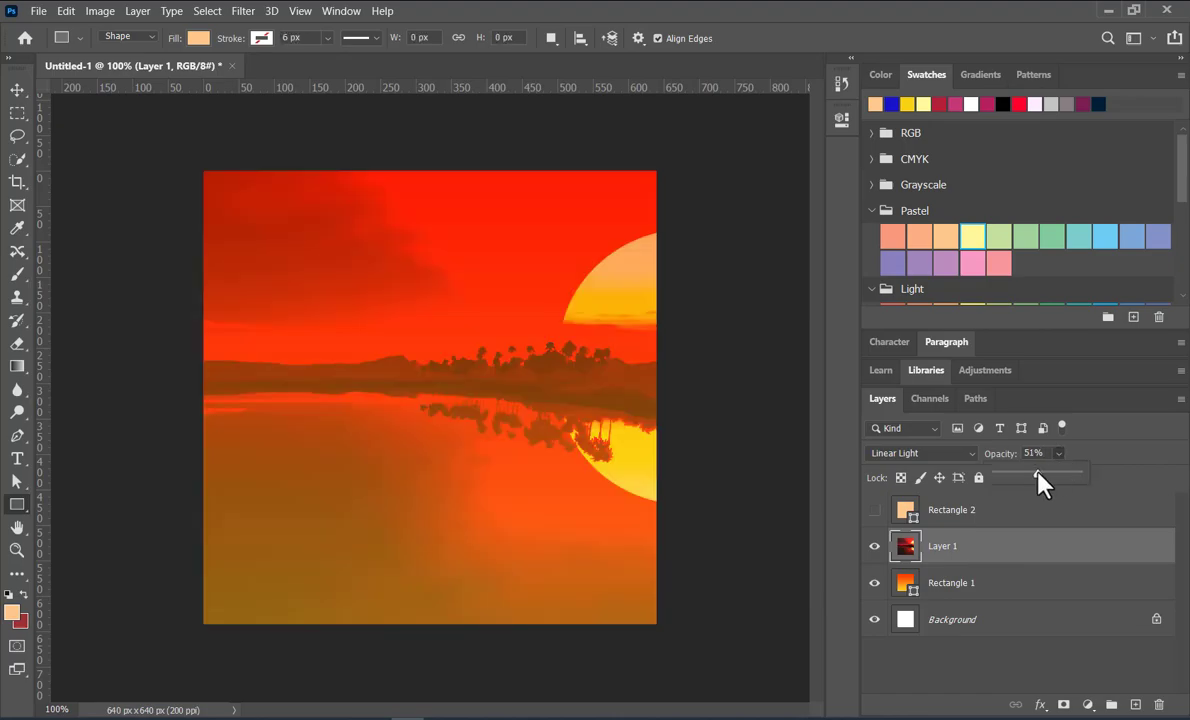